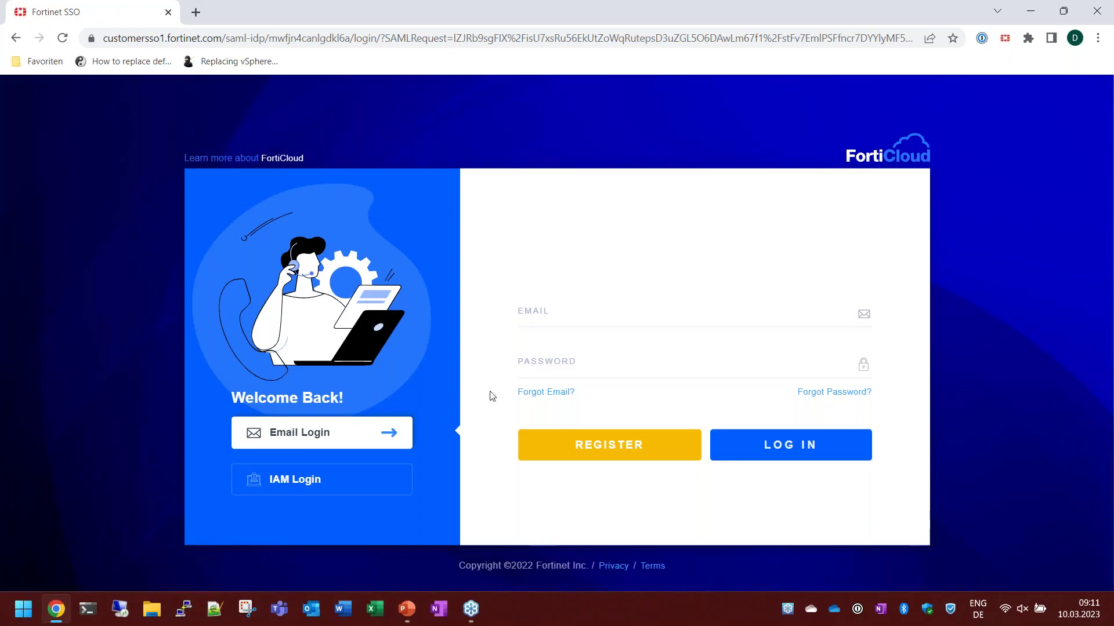
# Sign in with the saved FORTINET SSO login and select the FORTINET company account.
pyautogui.click(542, 311)
pyautogui.click(545, 343)
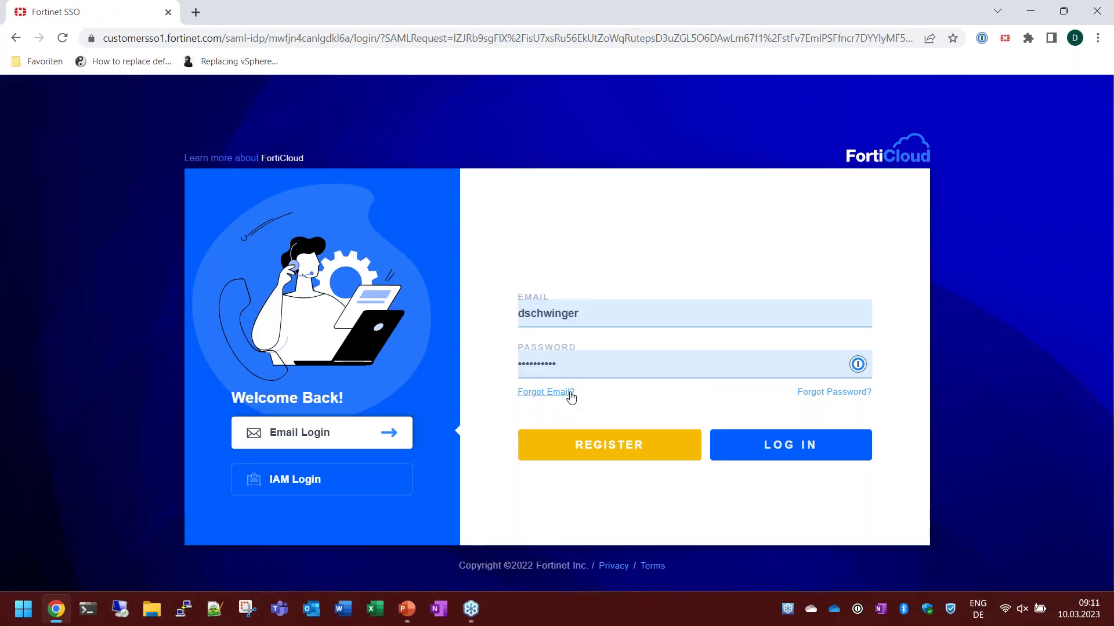
pyautogui.click(766, 456)
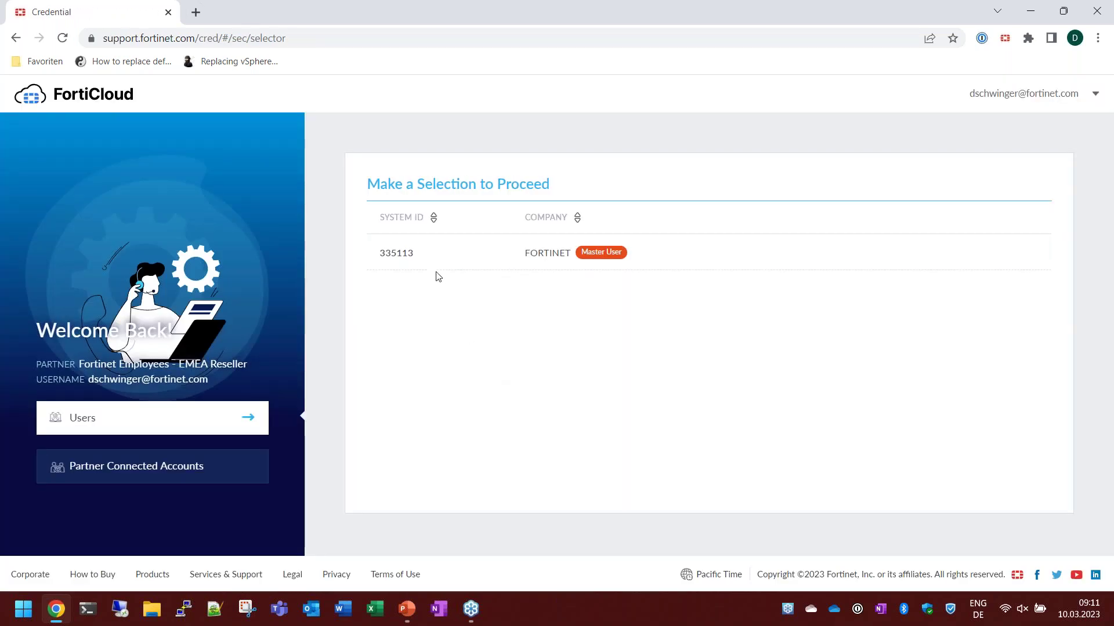
pyautogui.click(457, 262)
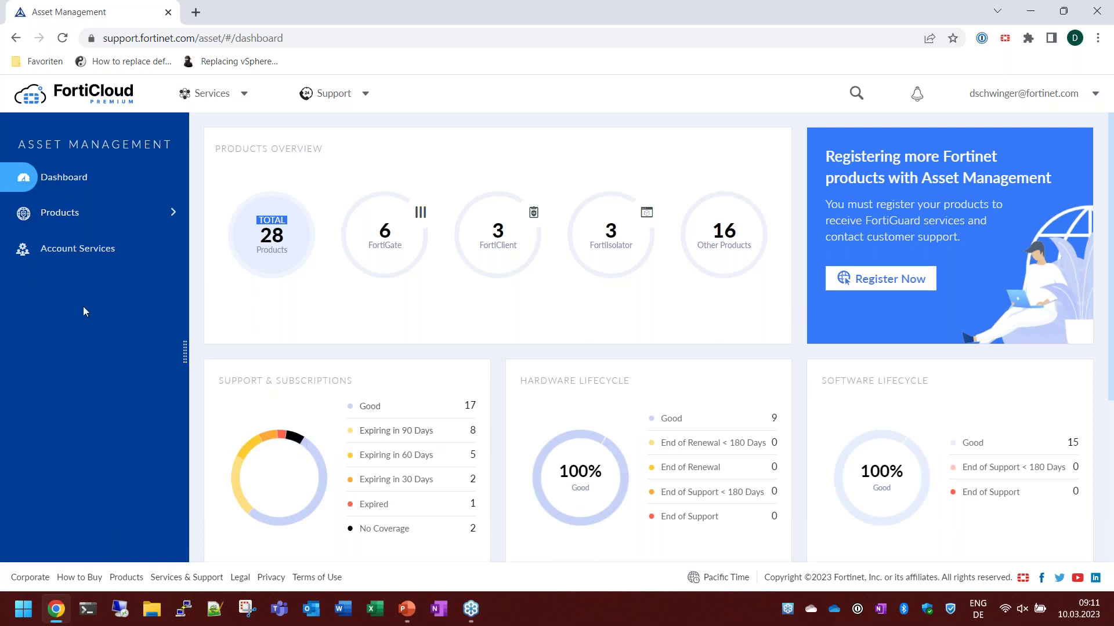
# Open the registered Products list and scroll through it.
pyautogui.click(68, 214)
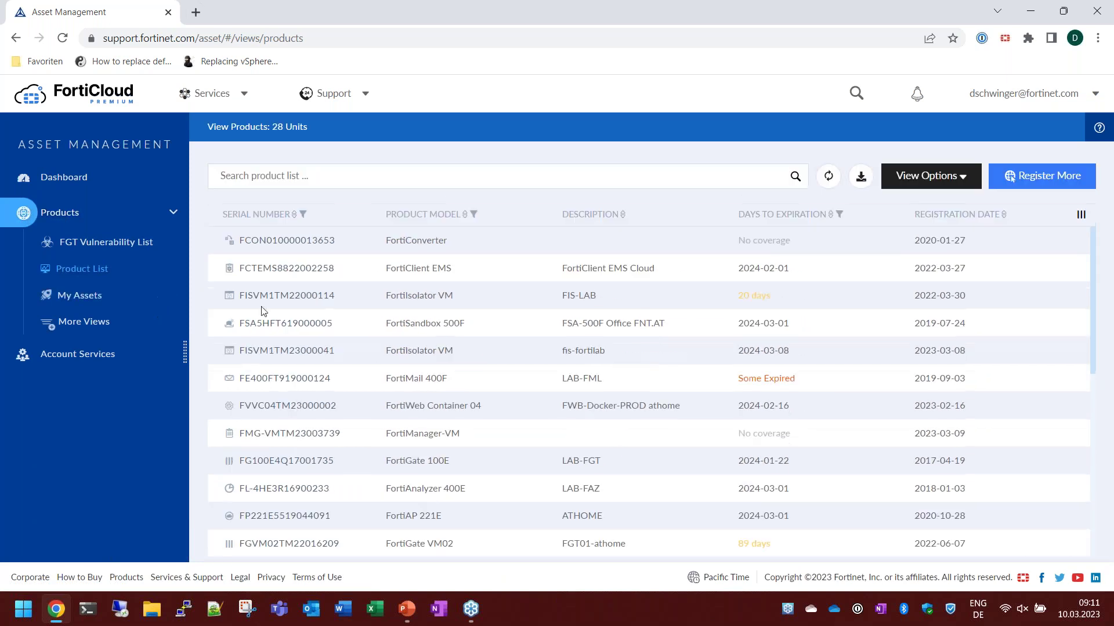
pyautogui.scroll(-1, 284, 414)
pyautogui.scroll(1, 284, 414)
# Browse the Support and Services menus, show all cloud services, and launch FortiGate Cloud.
pyautogui.click(367, 95)
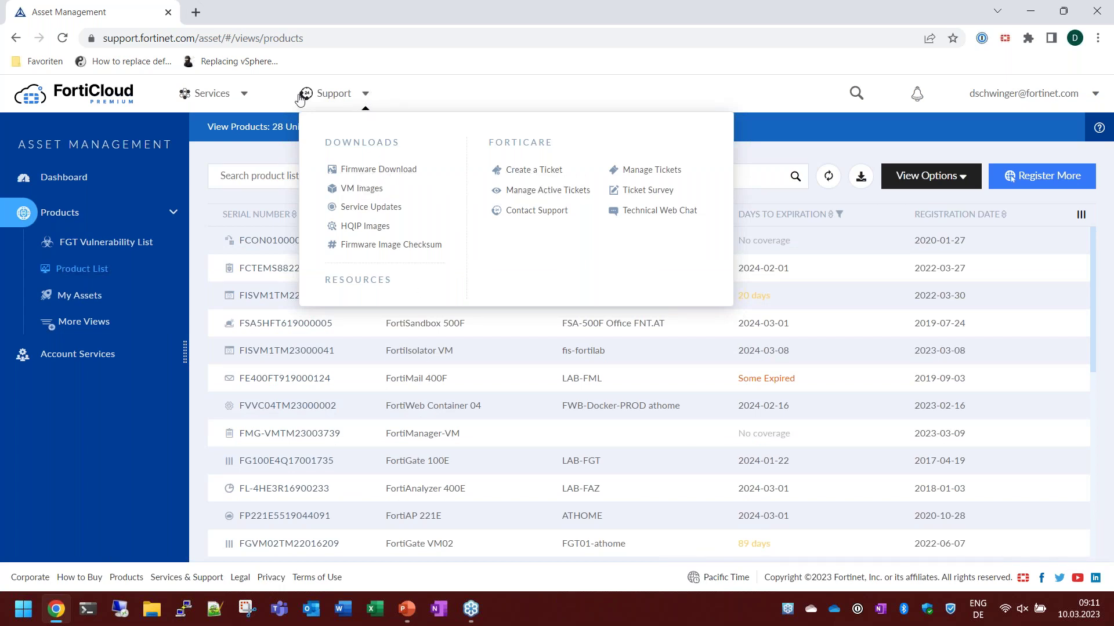
pyautogui.click(246, 98)
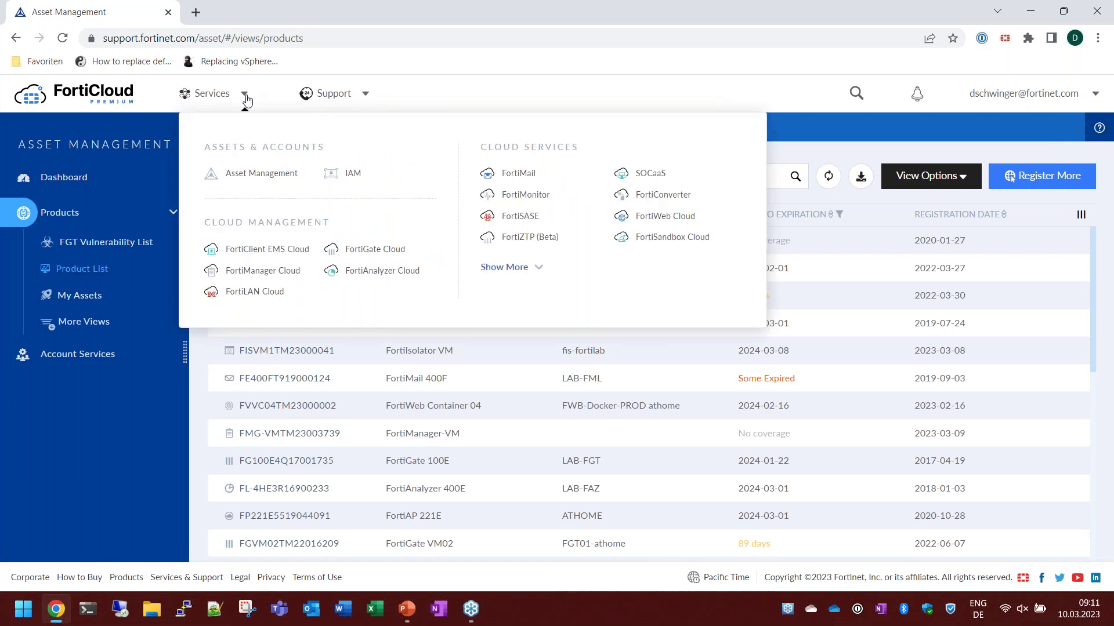
pyautogui.click(505, 268)
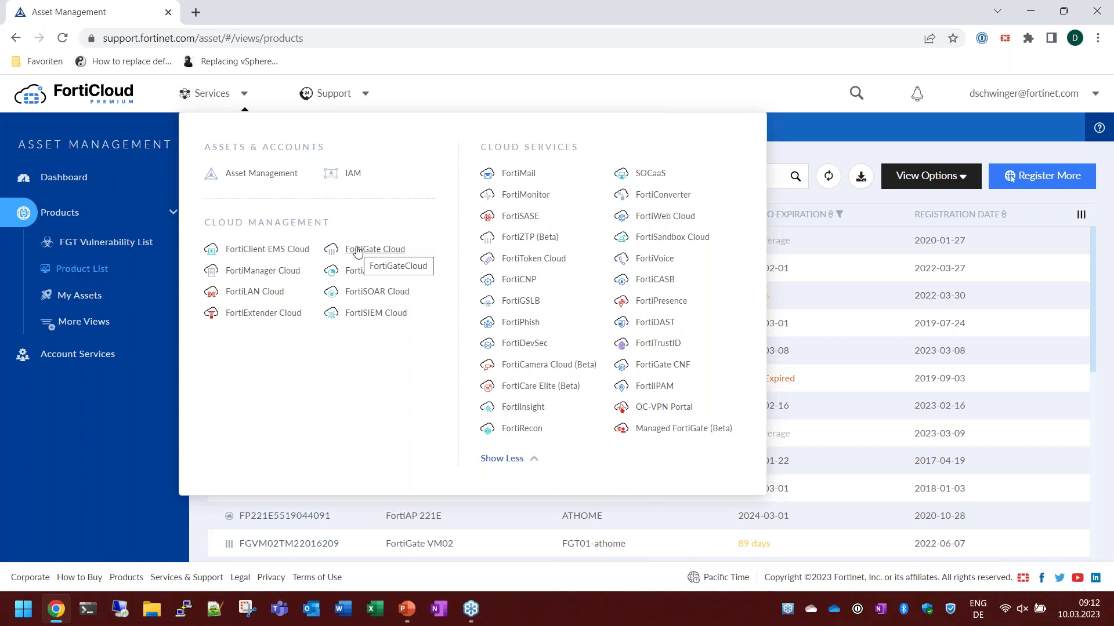
pyautogui.click(357, 251)
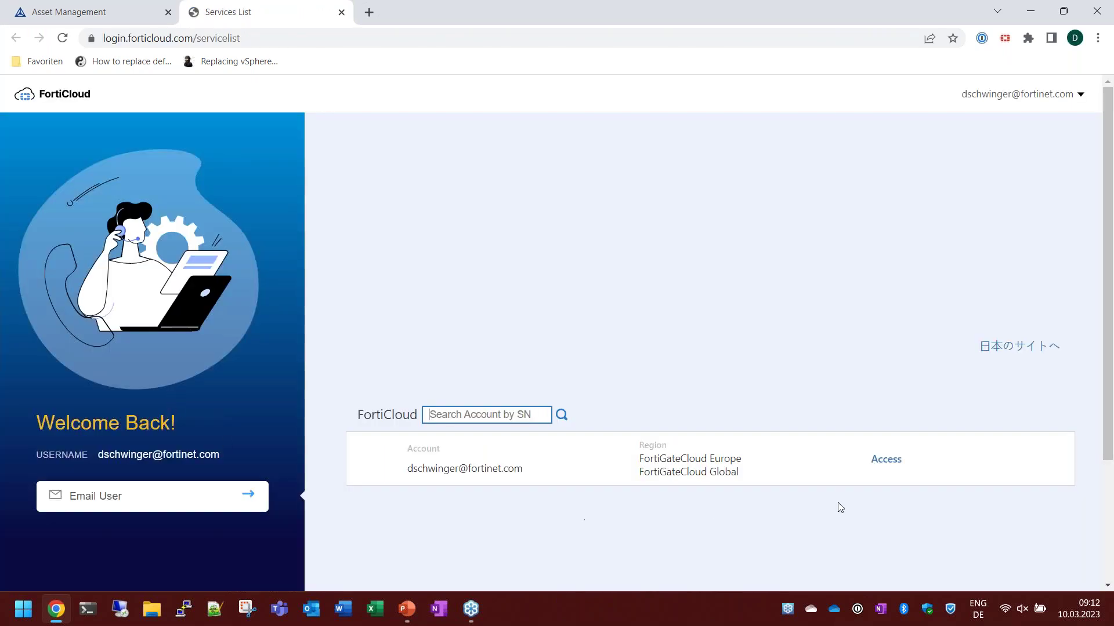
# Access the account row to reach the Europe region dashboard with 12 devices.
pyautogui.click(882, 461)
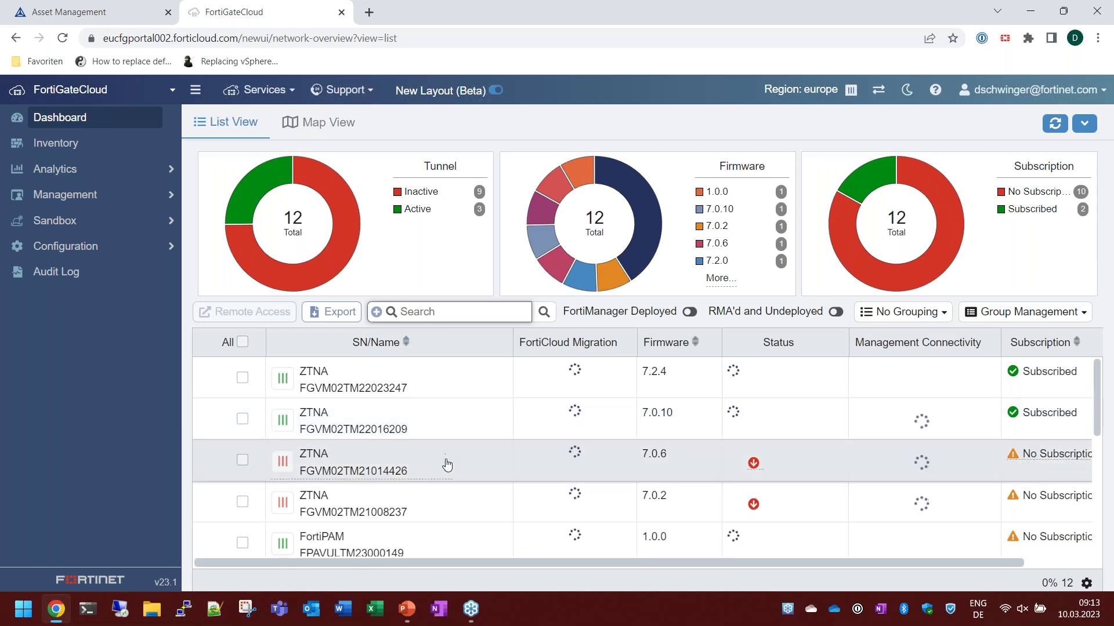
# Scroll the device list and show the info card for the ZTNA device on firmware v7.0.10.
pyautogui.scroll(-5, 446, 464)
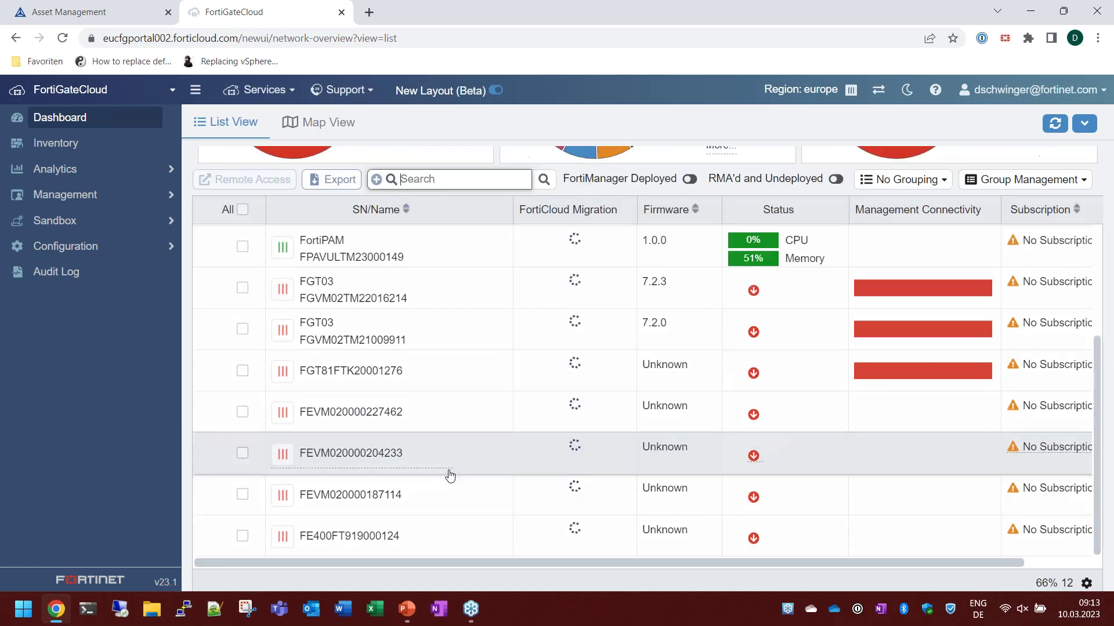
pyautogui.scroll(3, 451, 476)
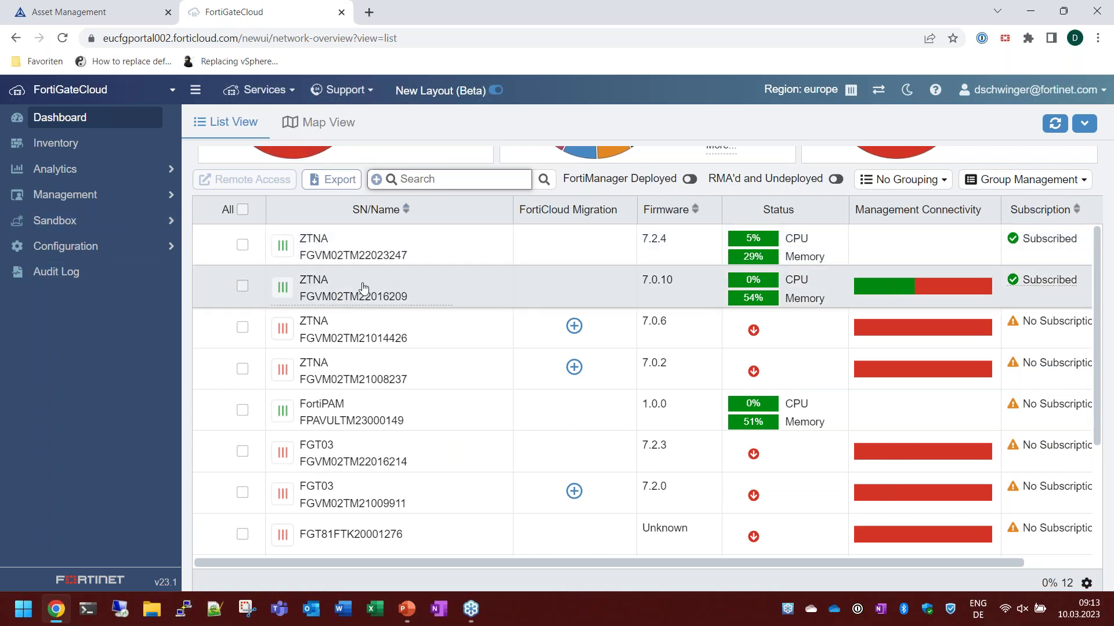
pyautogui.moveTo(364, 287)
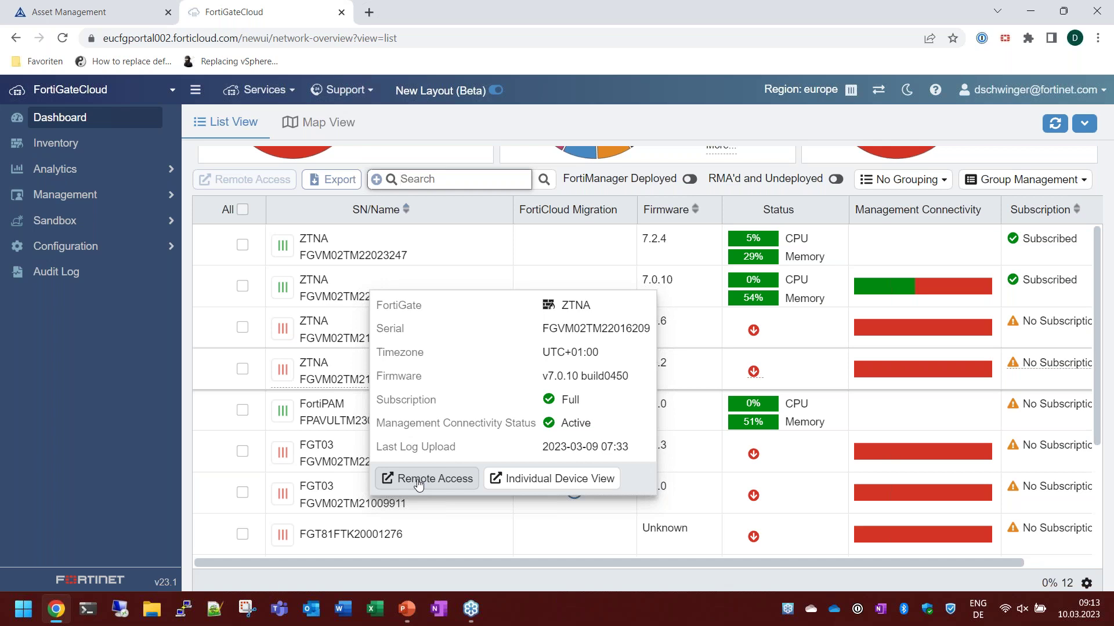
# Remote into the ZTNA firewall on port 443, log in with admin credentials, and return to FortiGate Cloud.
pyautogui.click(418, 480)
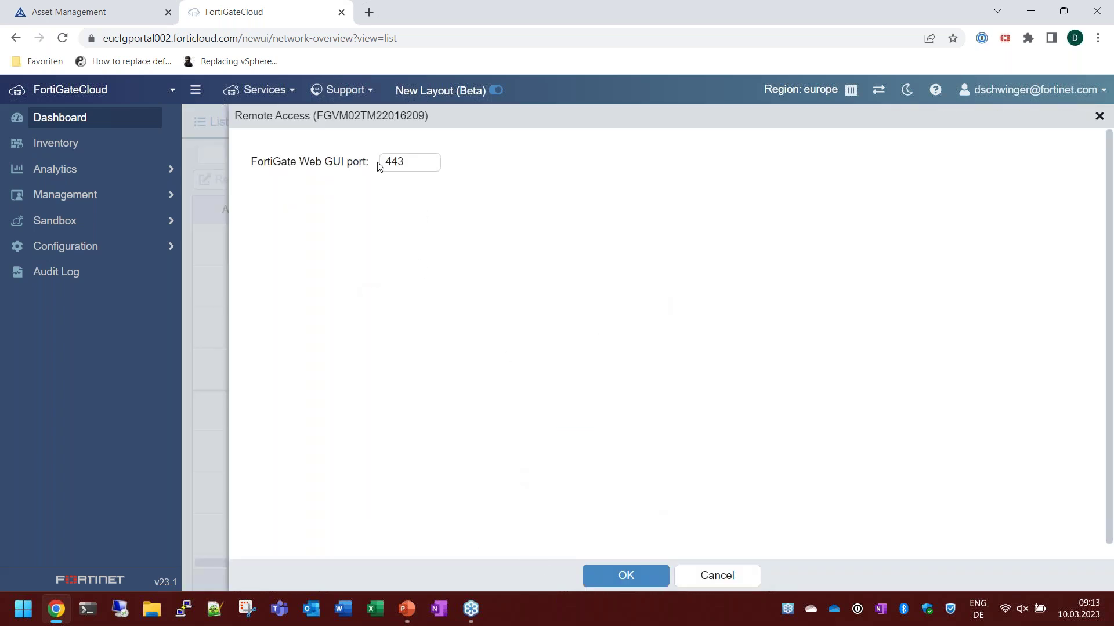
pyautogui.click(604, 576)
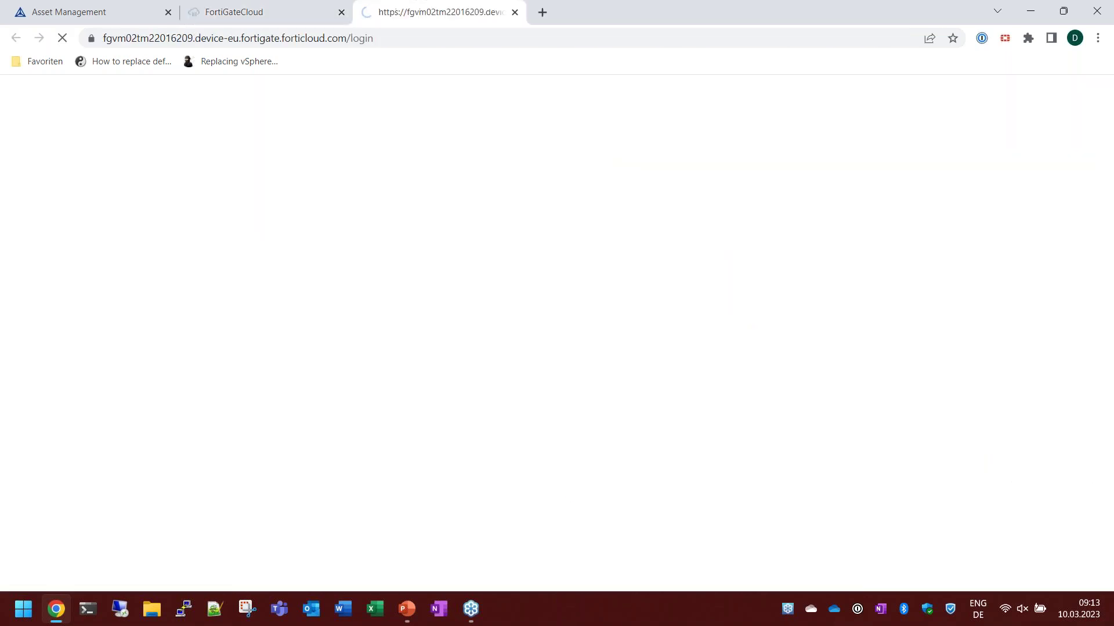
pyautogui.write('admin')
pyautogui.press('Tab')
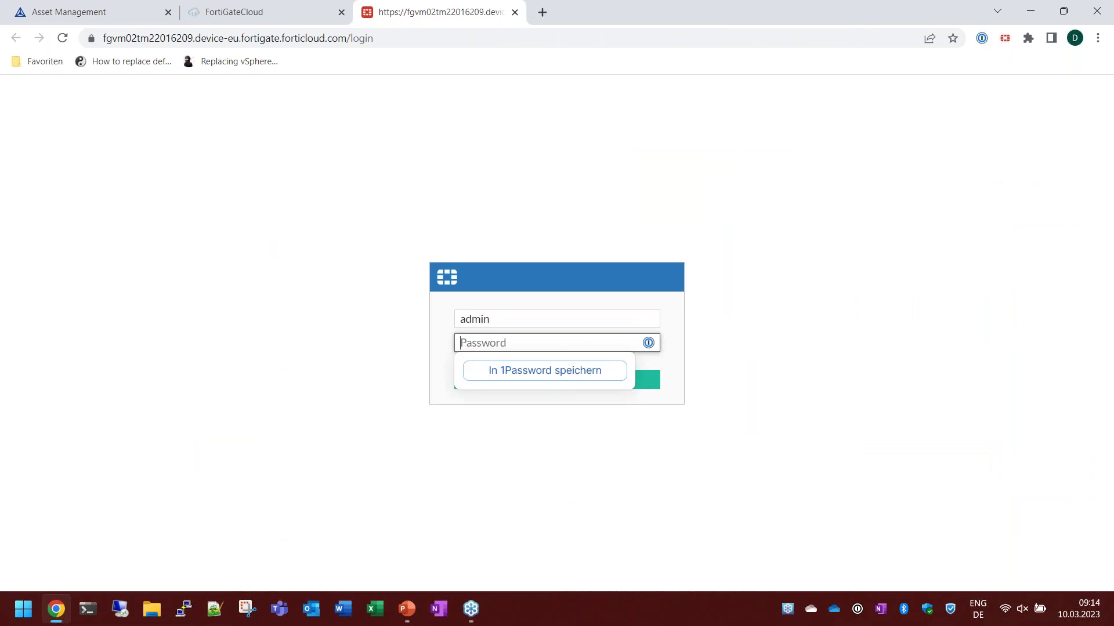
pyautogui.write('*******')
pyautogui.press('Return')
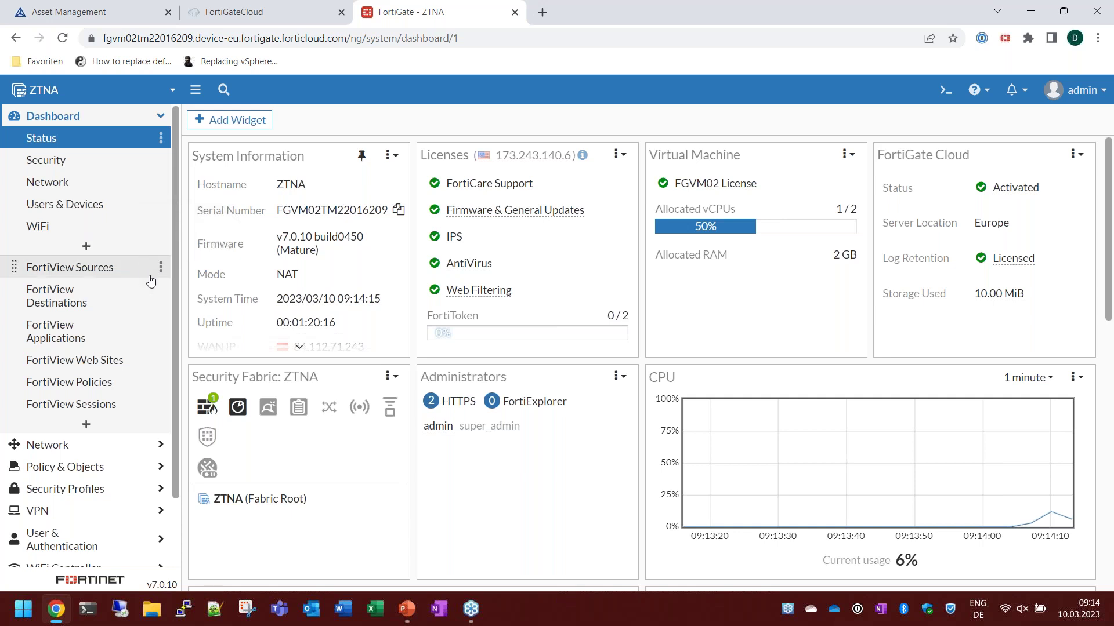
pyautogui.click(246, 21)
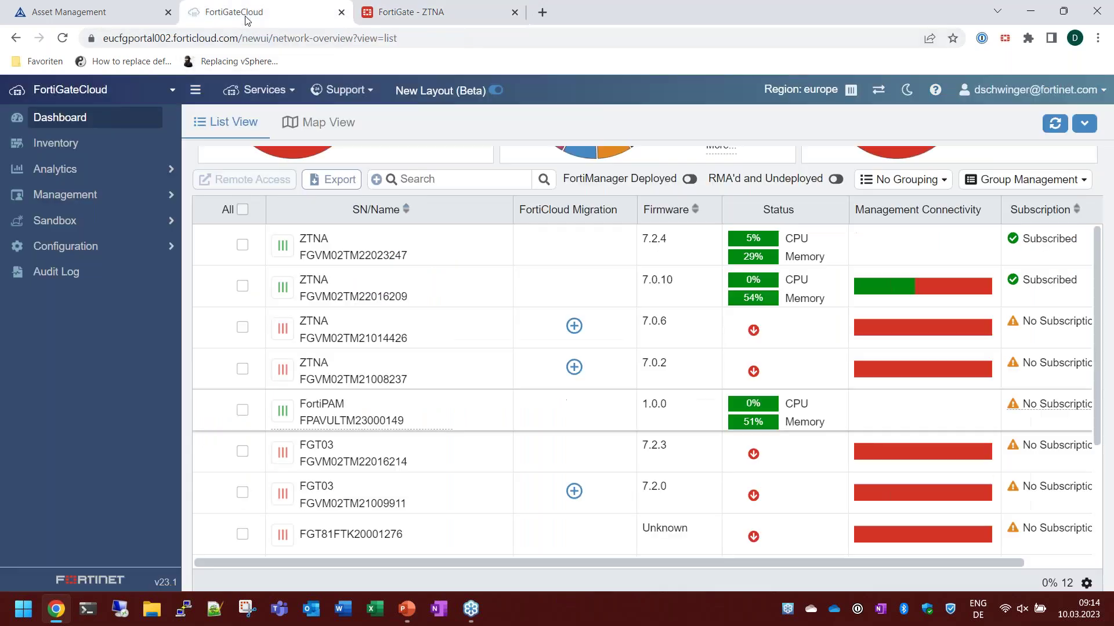
# Open the ZTNA device's individual view and show its summary for the last 7 days.
pyautogui.moveTo(318, 295)
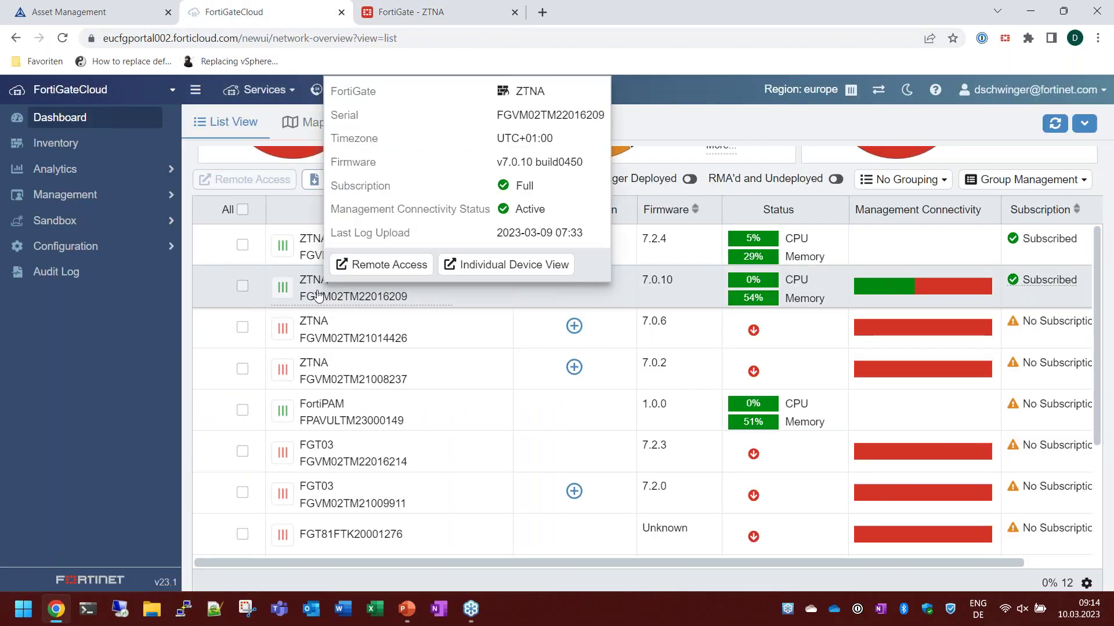
pyautogui.click(478, 269)
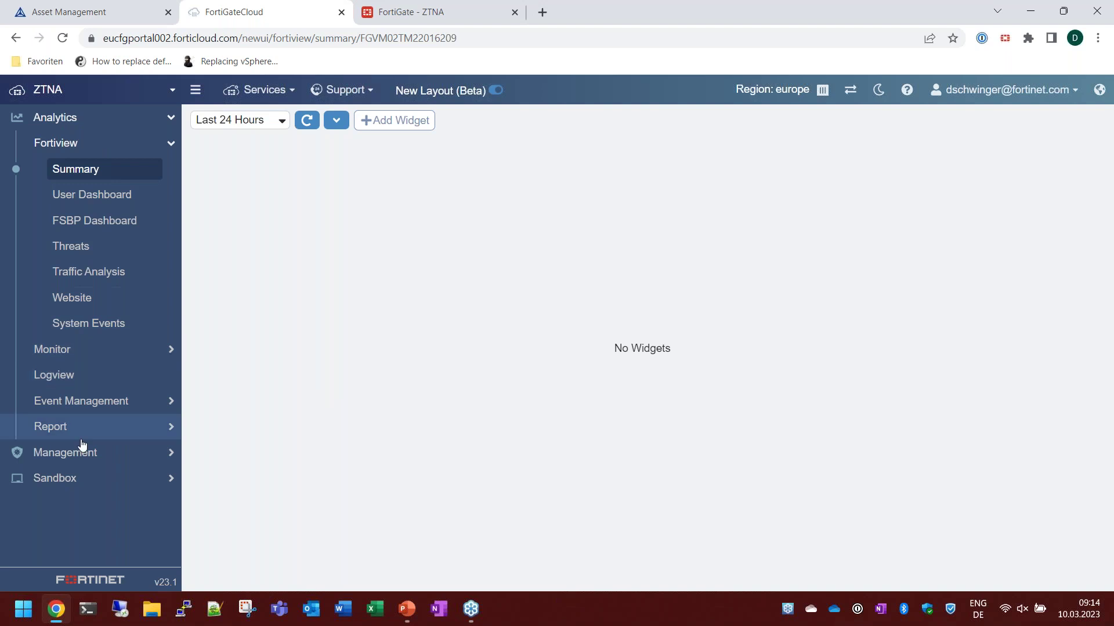
pyautogui.click(277, 125)
pyautogui.click(245, 167)
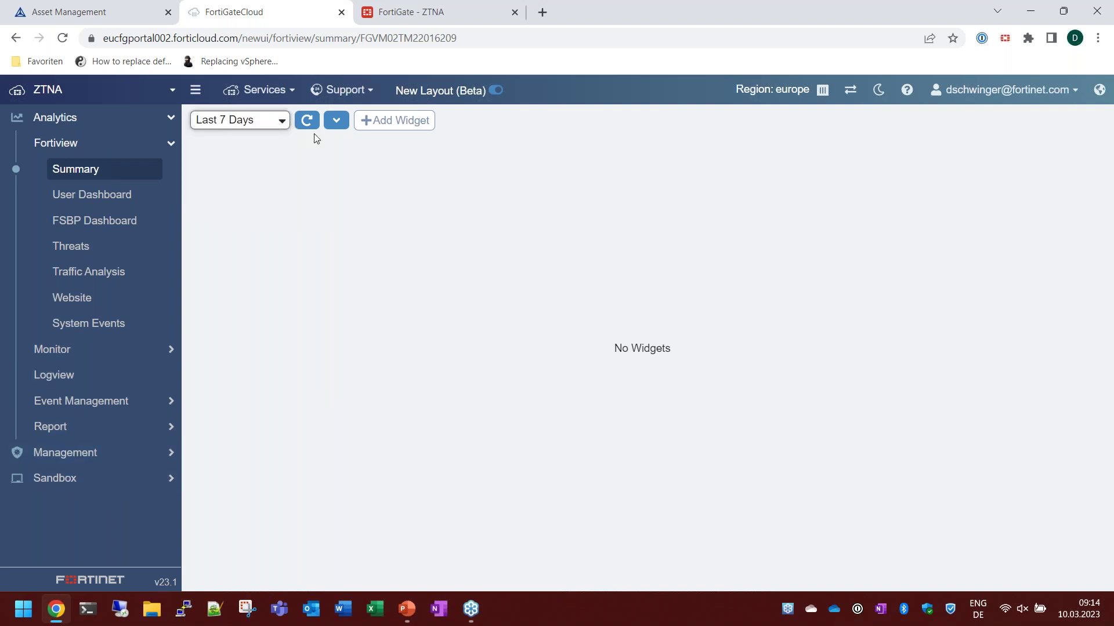
pyautogui.click(306, 122)
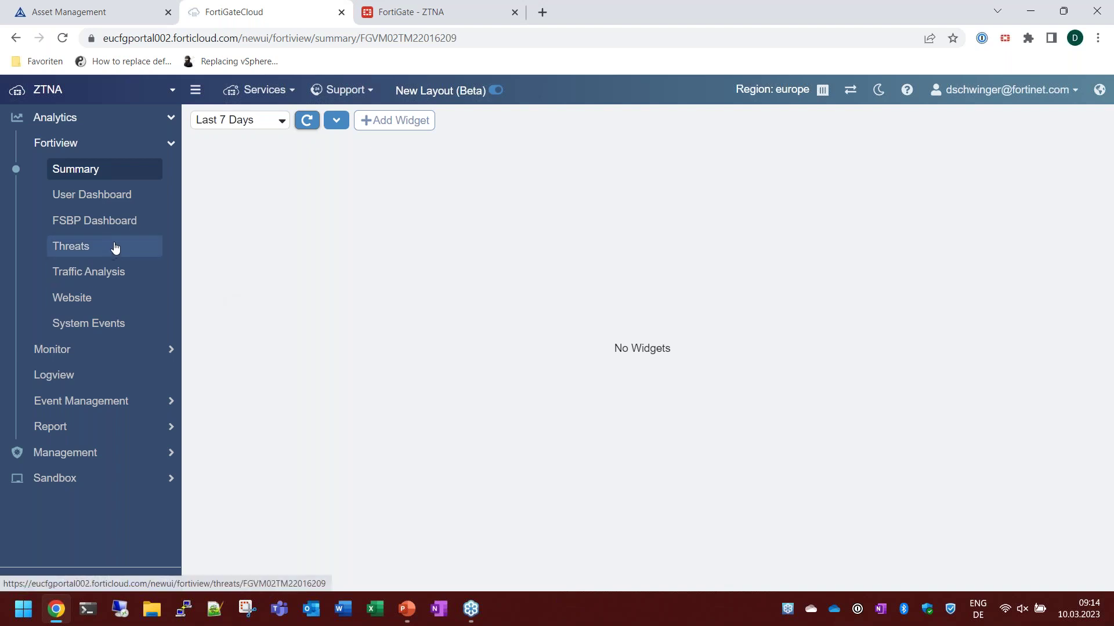
# View the User Dashboard's Website analytics for the last 30 days.
pyautogui.click(96, 197)
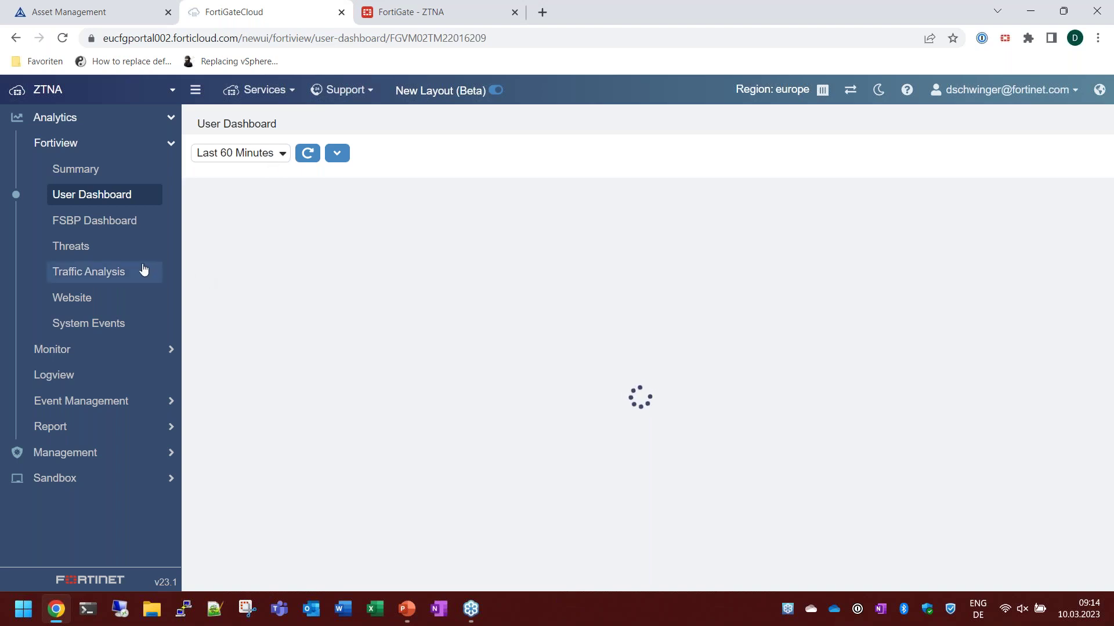
pyautogui.click(81, 299)
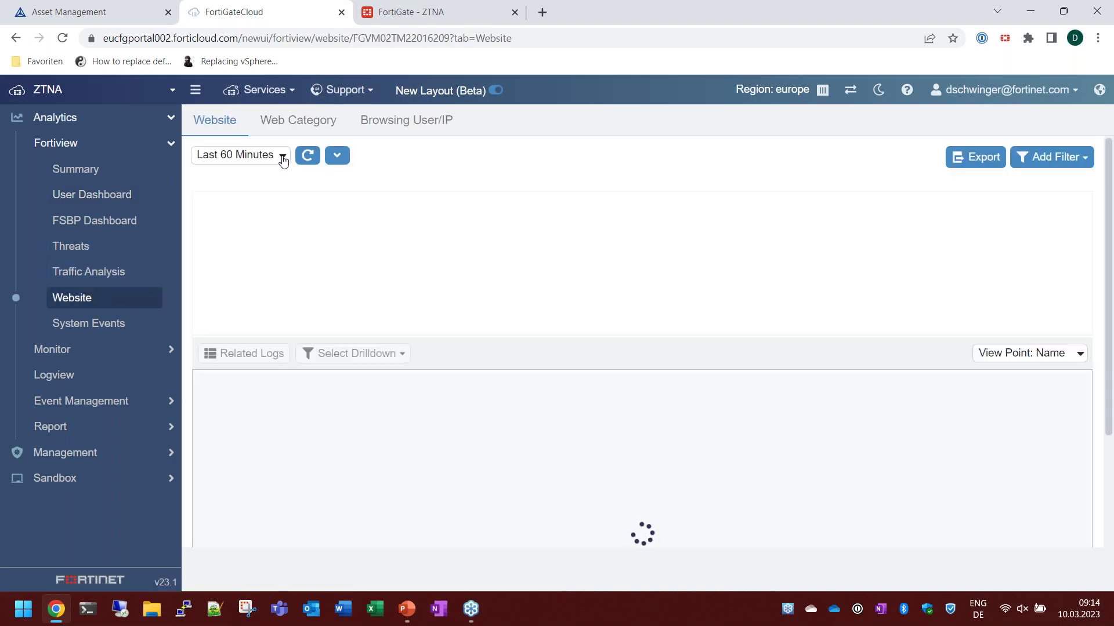
pyautogui.click(283, 161)
pyautogui.click(264, 212)
pyautogui.click(307, 158)
# Expand Monitor, Event Management and Management, and open the configuration Backup list.
pyautogui.click(74, 357)
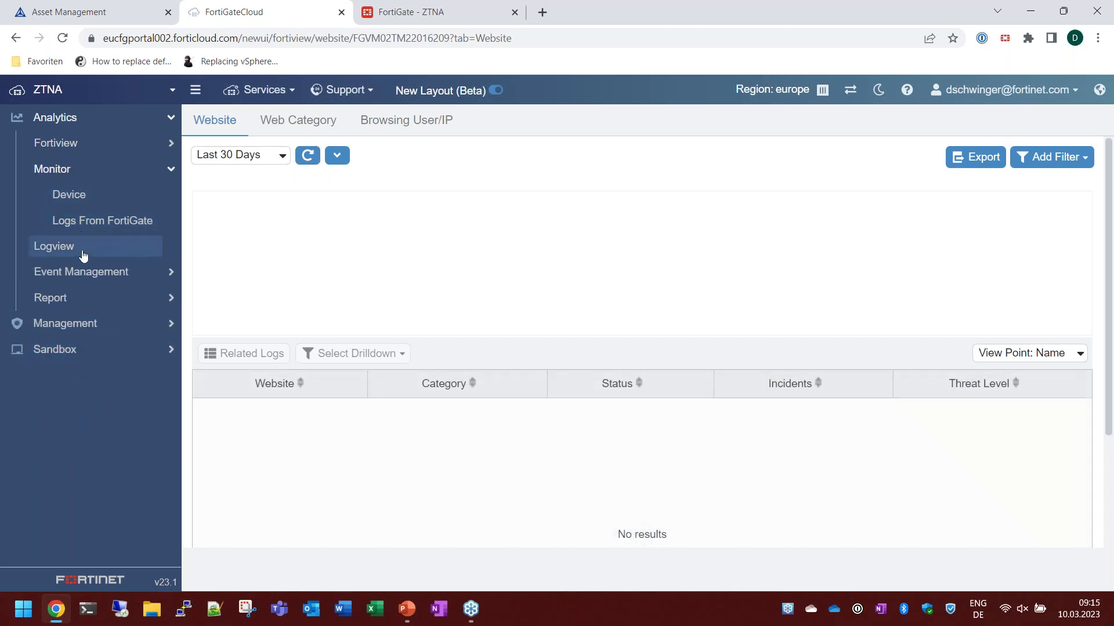
pyautogui.click(104, 273)
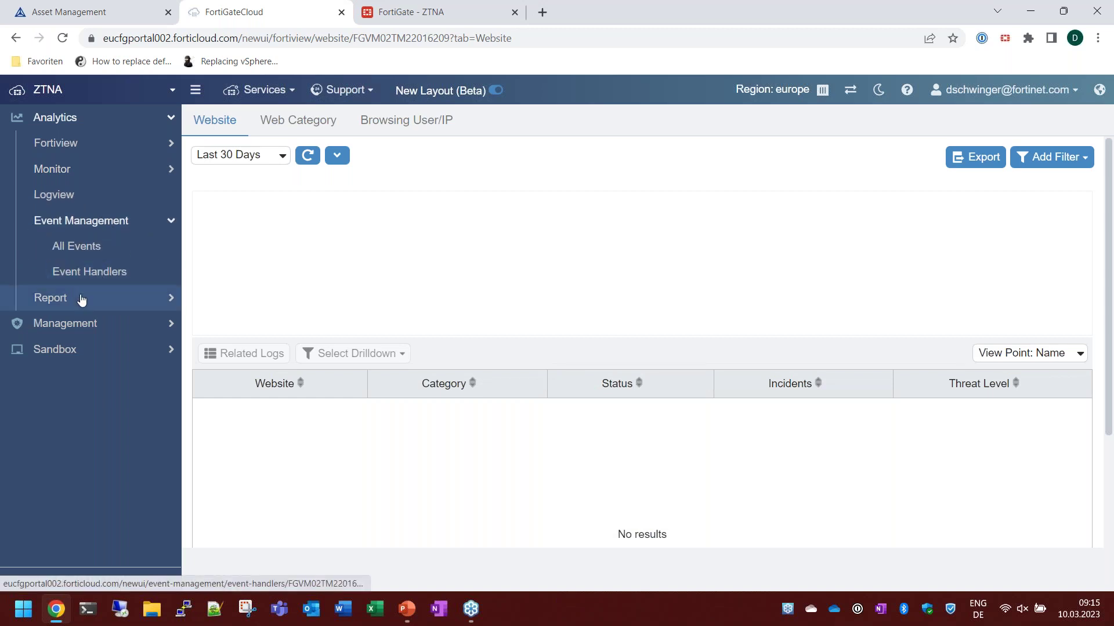
pyautogui.click(77, 324)
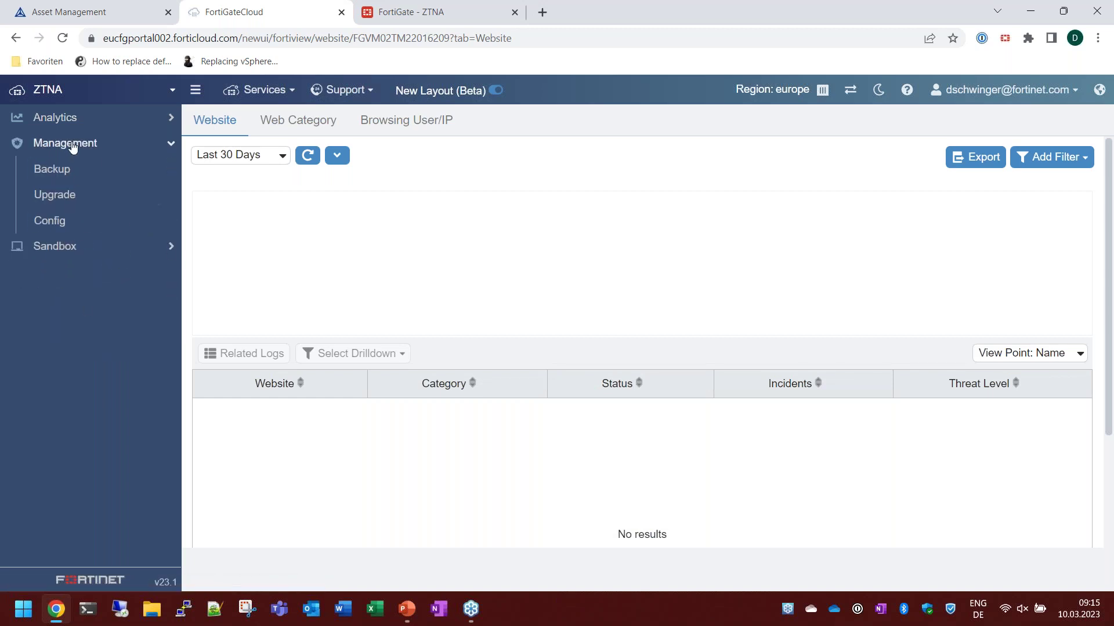
pyautogui.click(54, 168)
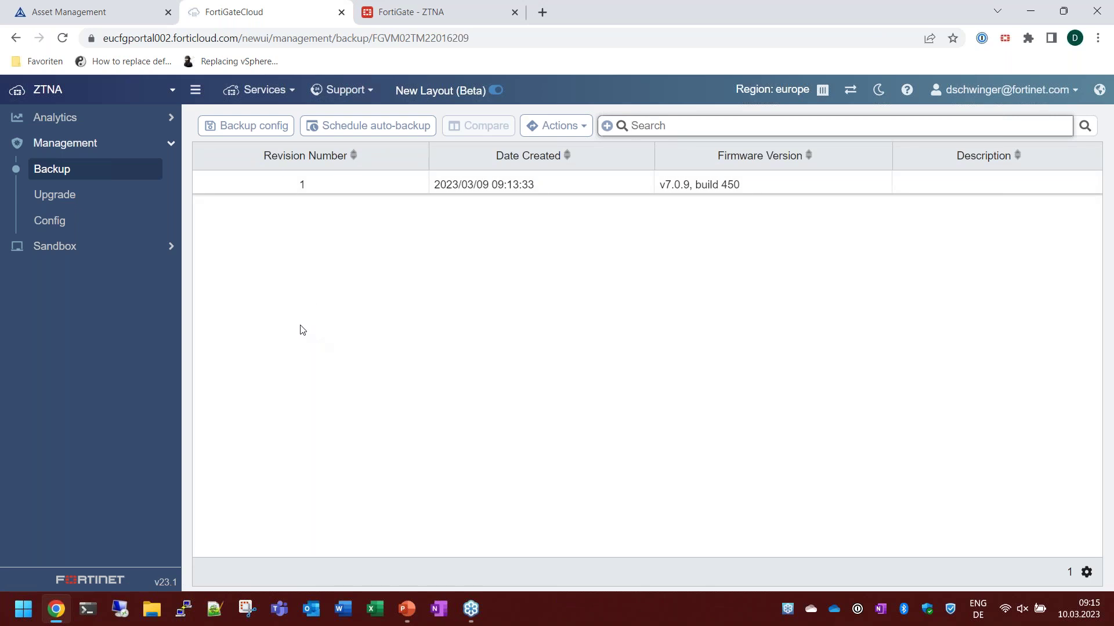
# Create a configuration backup described 'test' (revision 2), then go to Management > Upgrade.
pyautogui.click(247, 128)
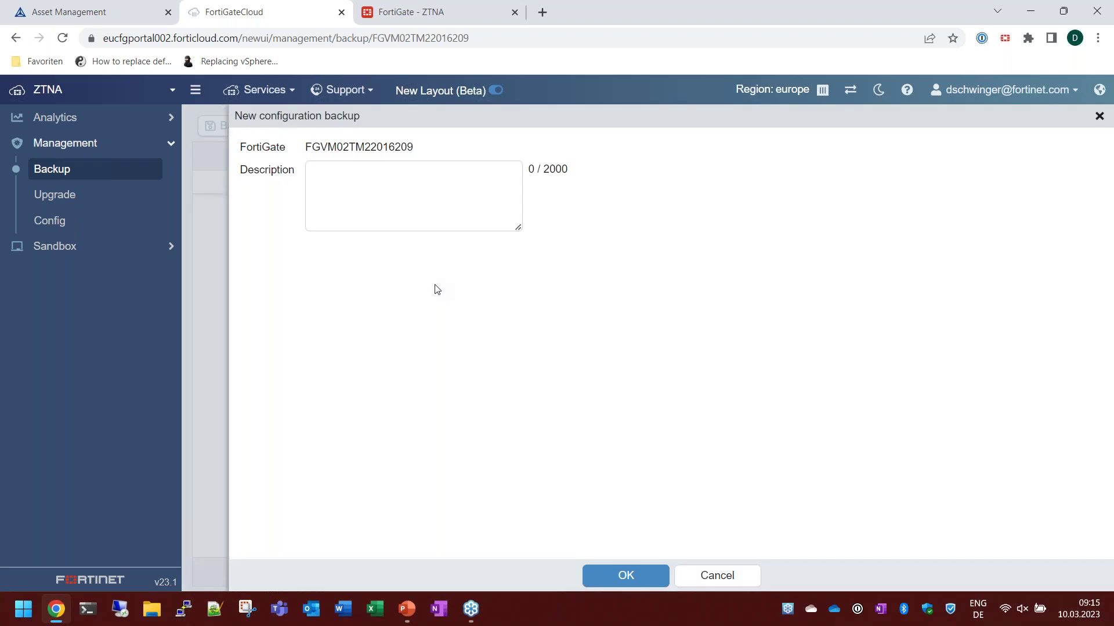
pyautogui.click(377, 197)
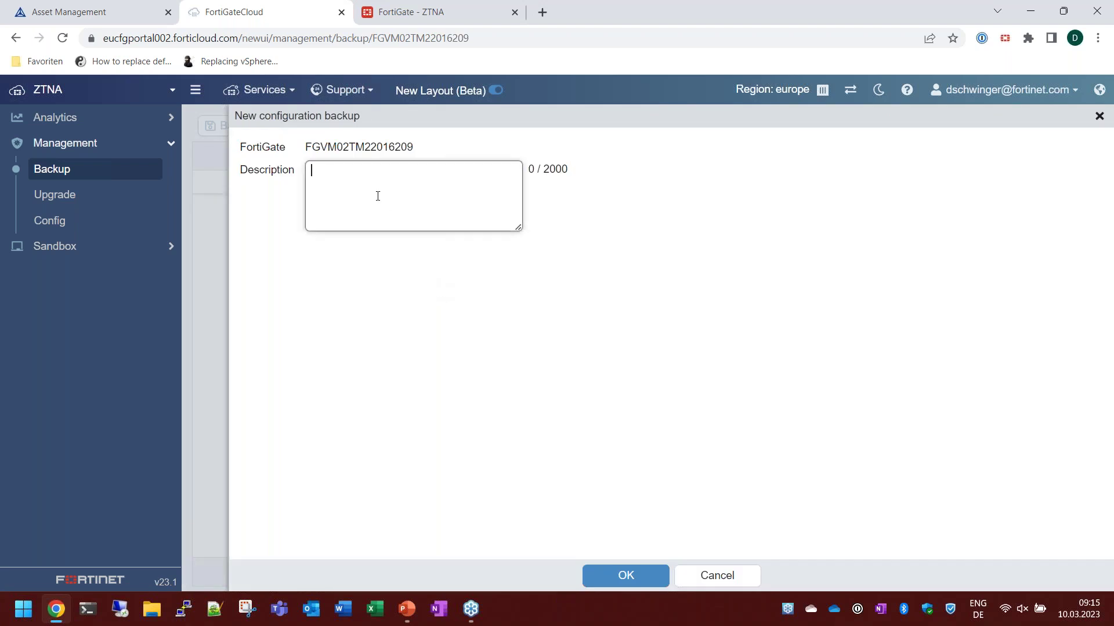
pyautogui.click(626, 577)
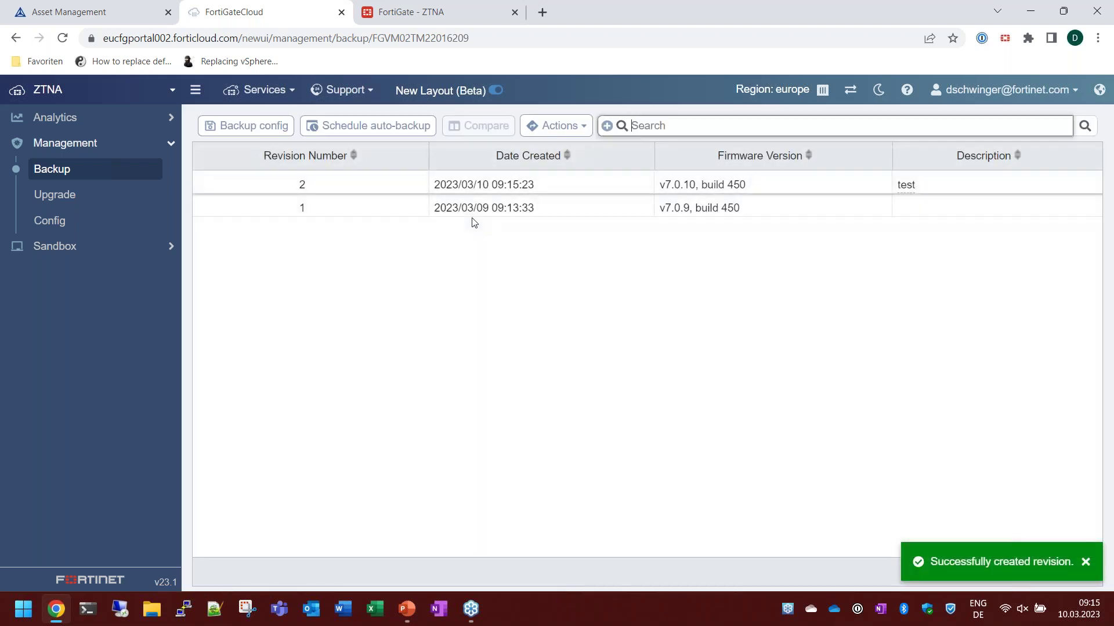
pyautogui.click(79, 199)
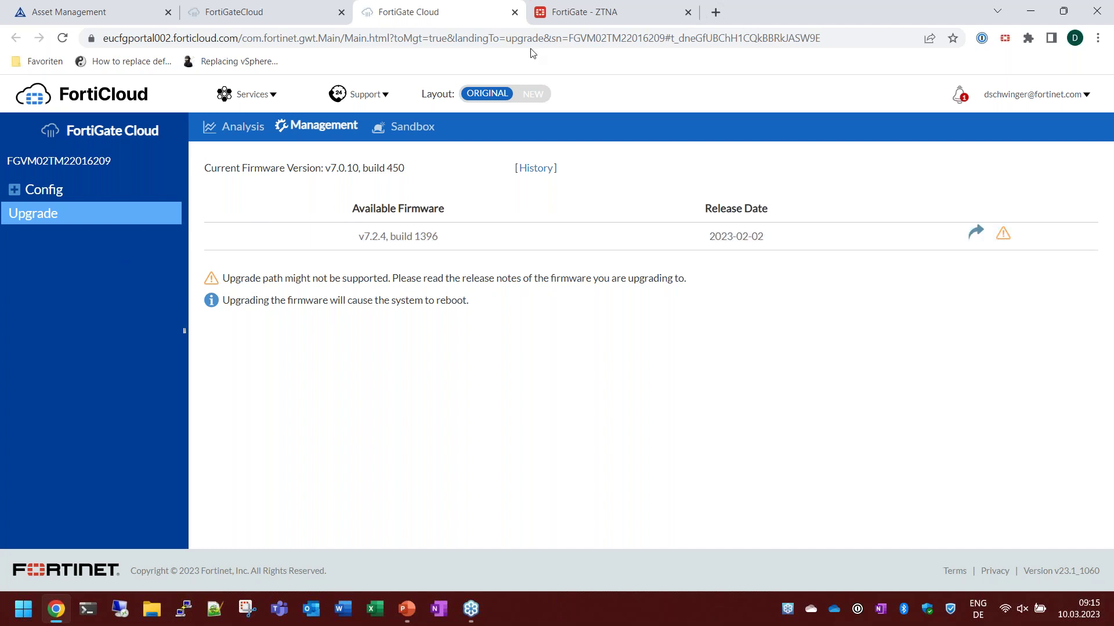
# Close the upgrade tab, open the device Config, and review System > Settings.
pyautogui.click(515, 12)
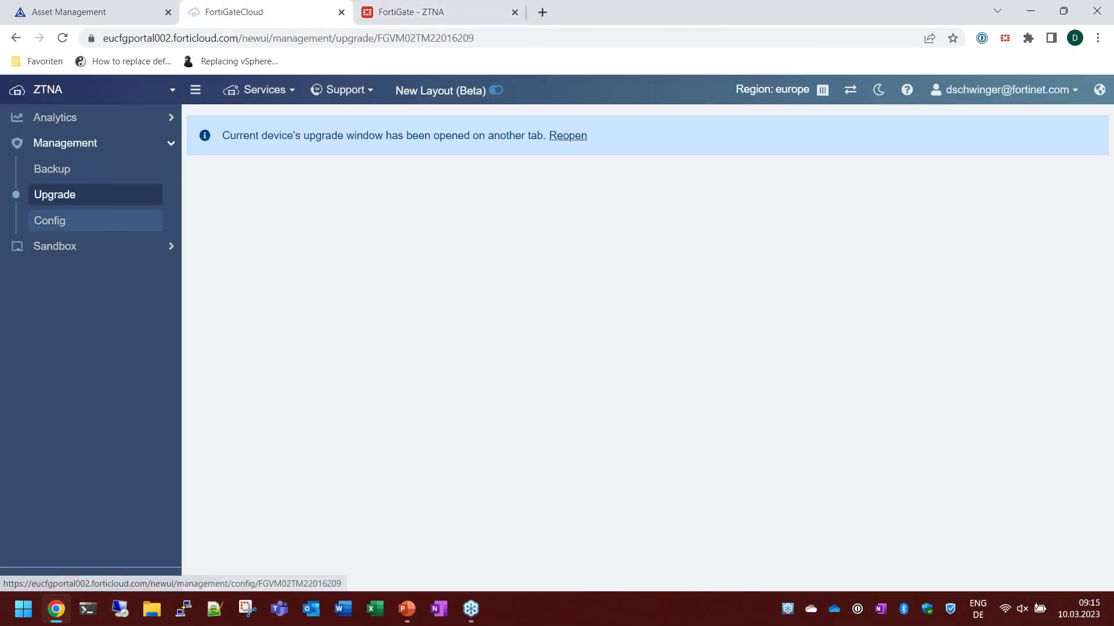
pyautogui.click(63, 228)
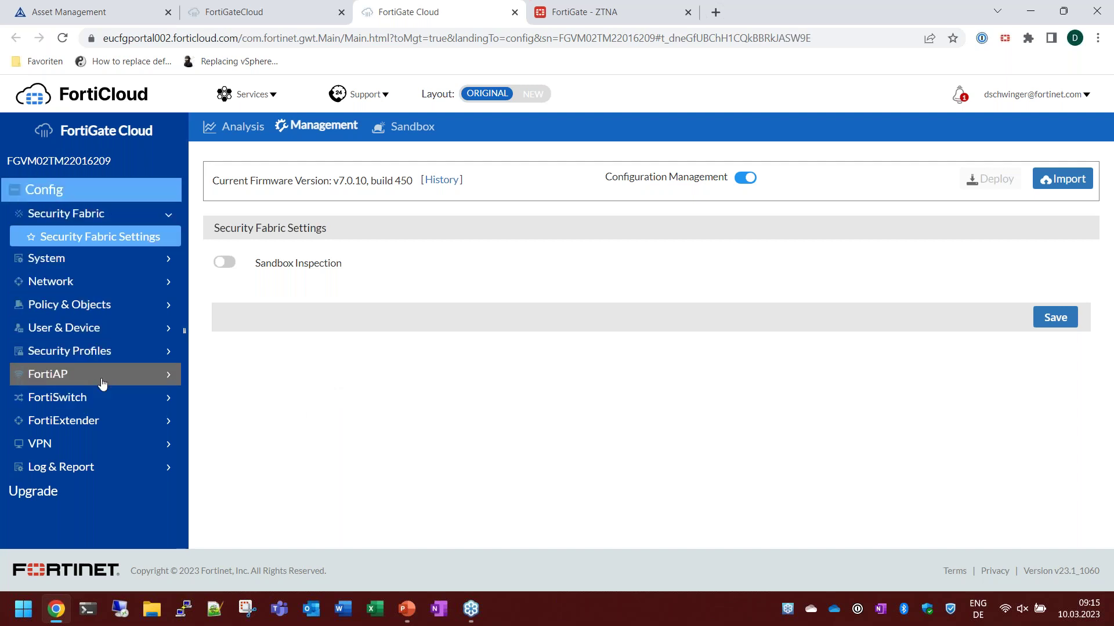
pyautogui.click(76, 258)
pyautogui.click(75, 284)
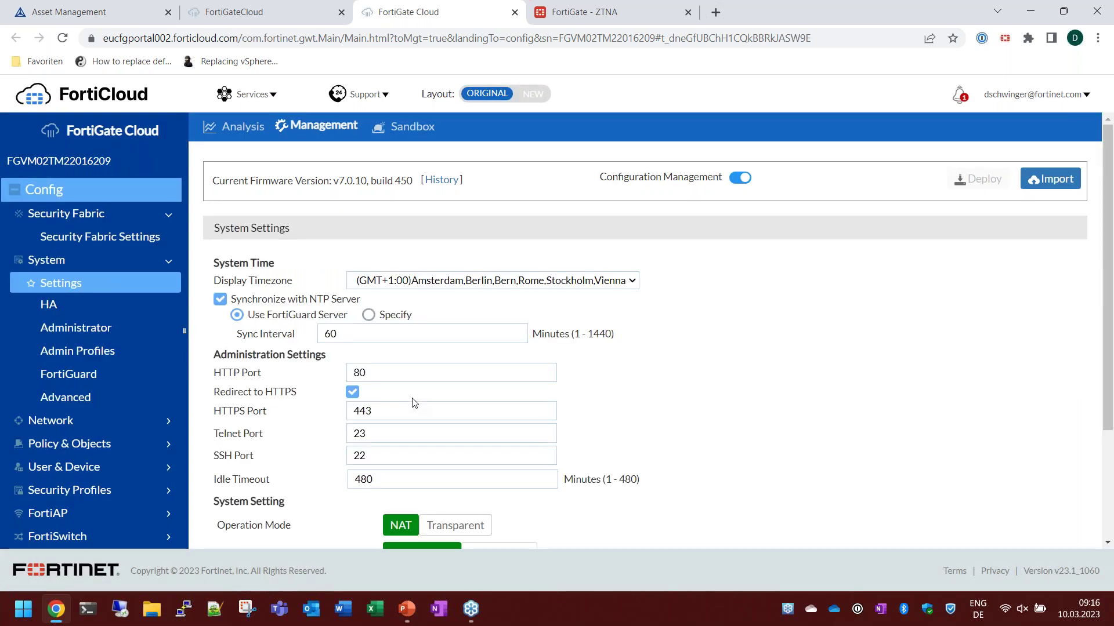
pyautogui.scroll(-2, 662, 402)
pyautogui.scroll(2, 662, 402)
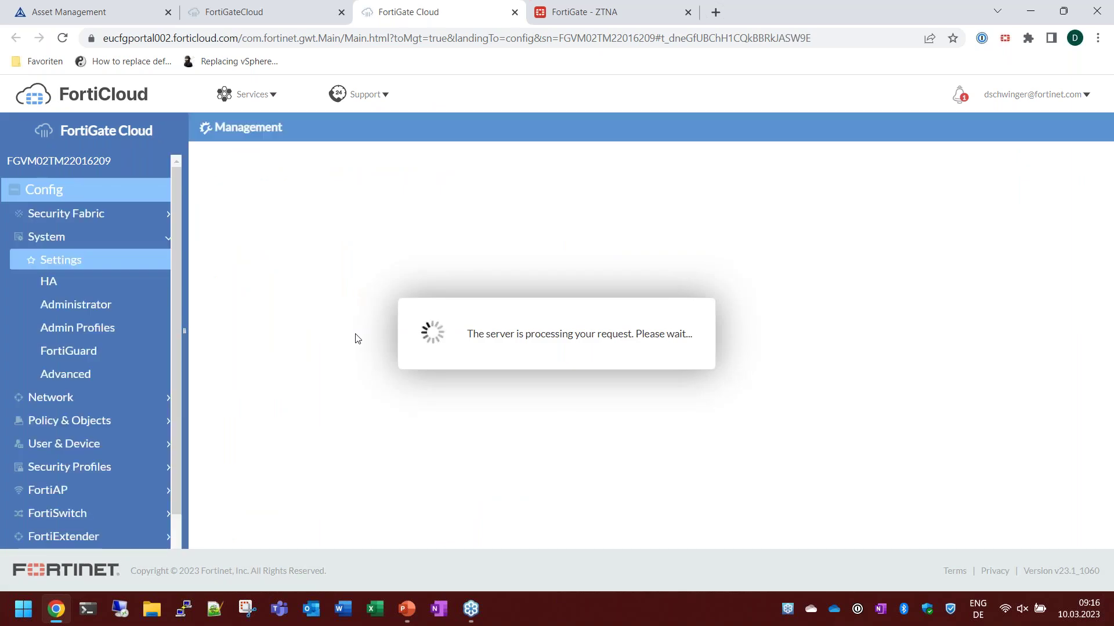
# Open Network > Interfaces and scroll through the 10 physical interfaces.
pyautogui.click(76, 404)
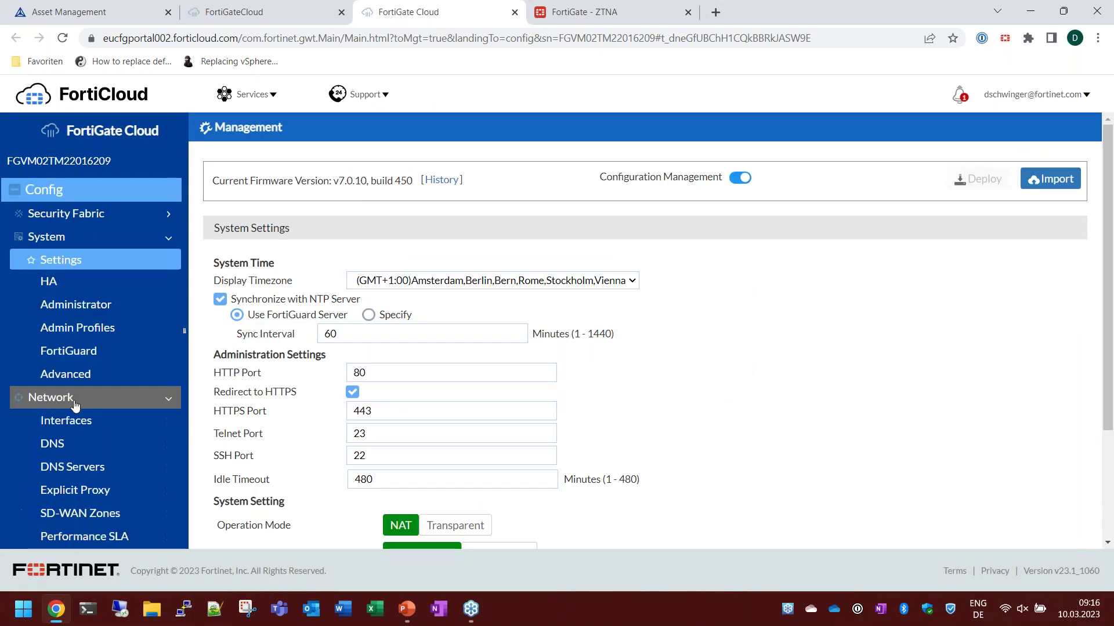
pyautogui.click(84, 423)
pyautogui.scroll(-5, 87, 423)
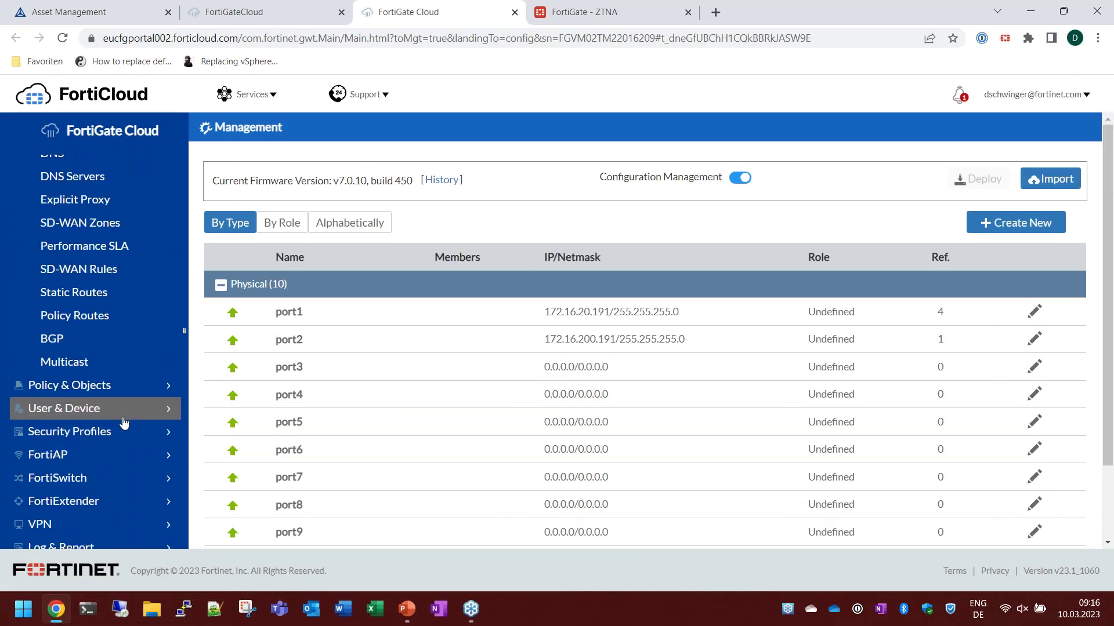
pyautogui.scroll(-1, 101, 464)
pyautogui.scroll(6, 94, 466)
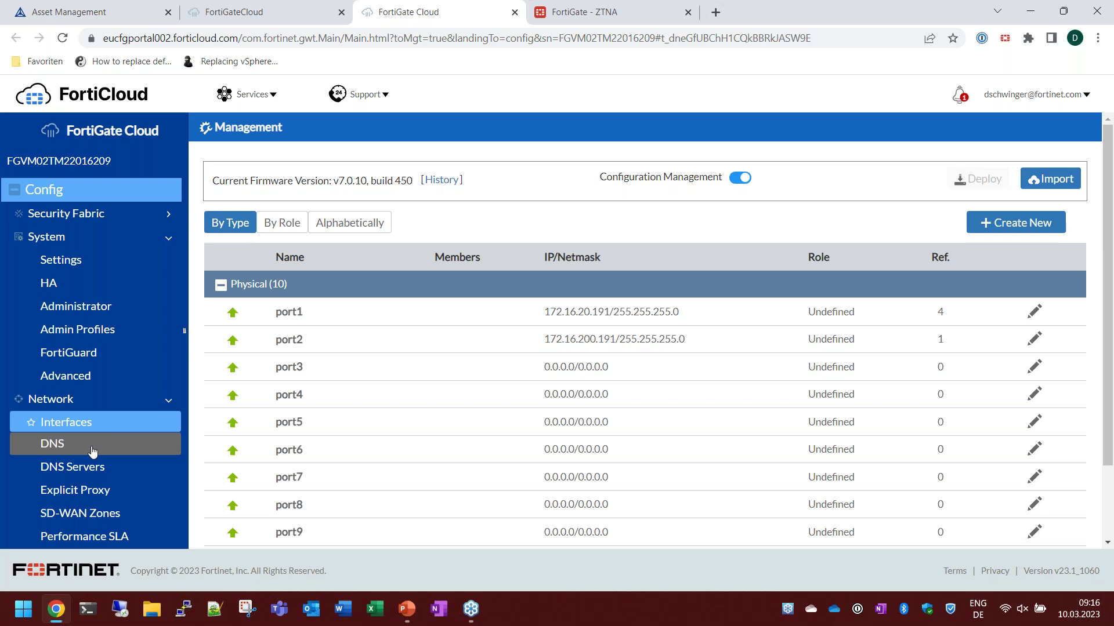
# Try the Sandbox dashboard, which fails, then switch to the FortiGateCloud all-devices overview.
pyautogui.click(514, 13)
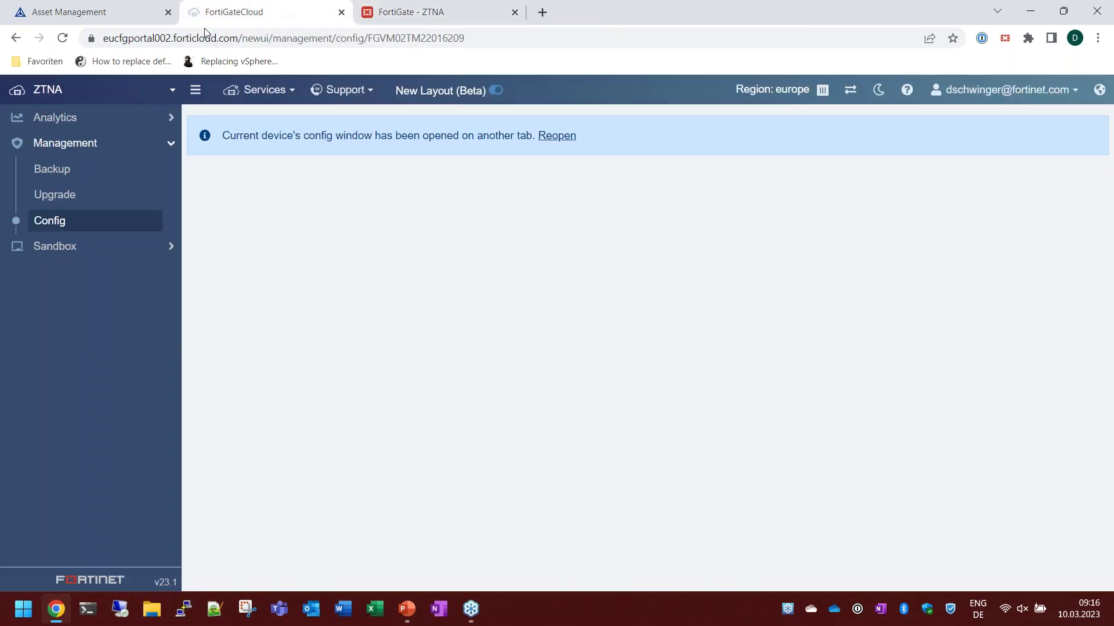
pyautogui.click(63, 248)
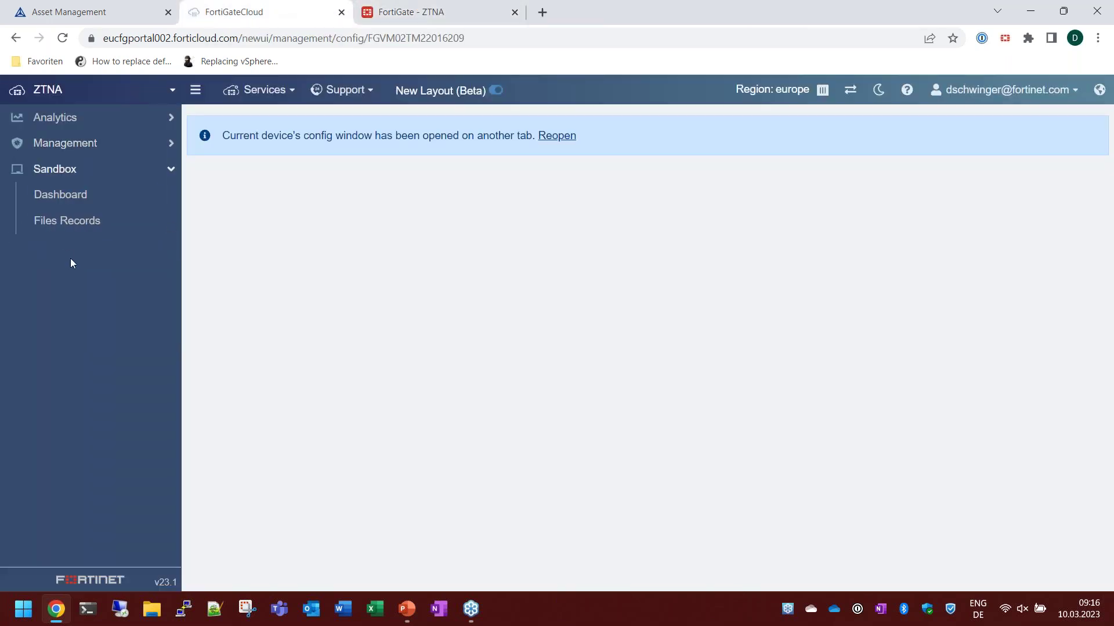
pyautogui.click(68, 197)
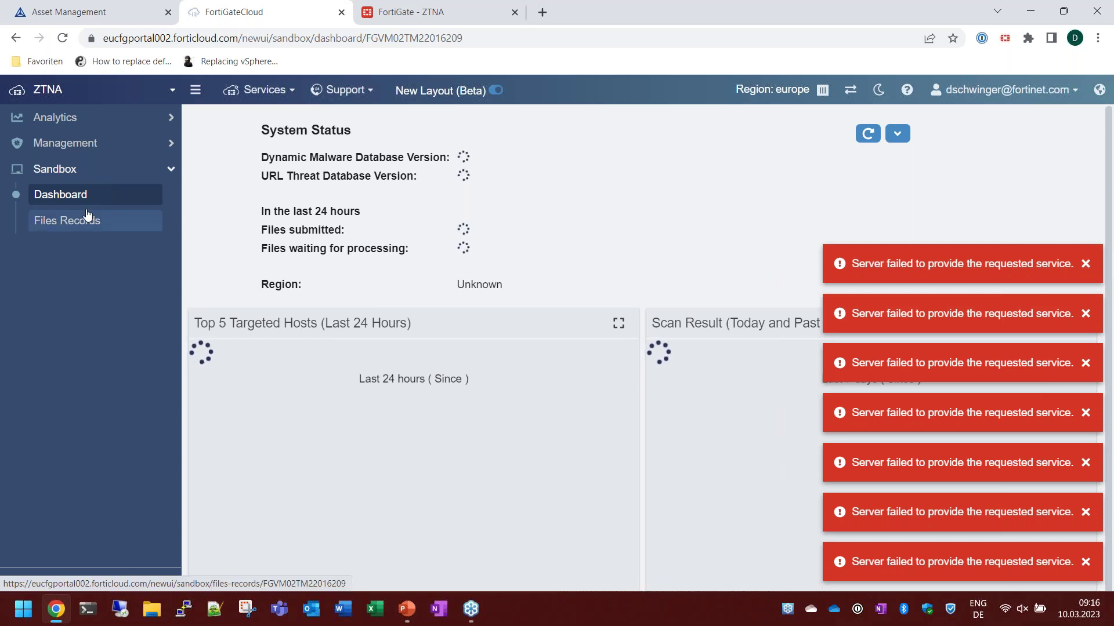
pyautogui.click(169, 92)
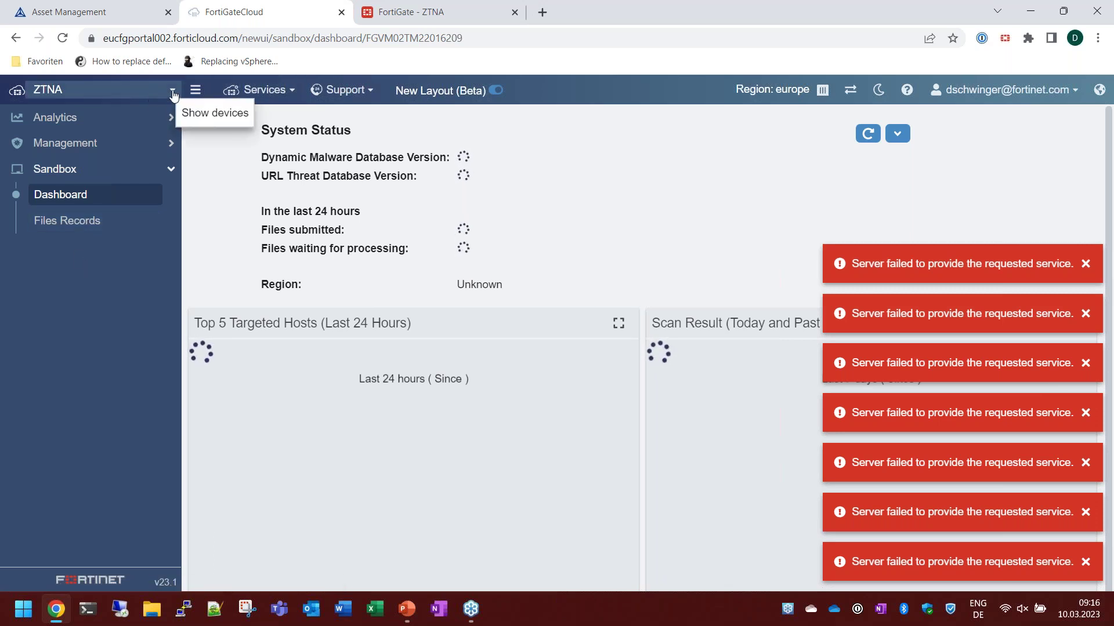
pyautogui.click(97, 112)
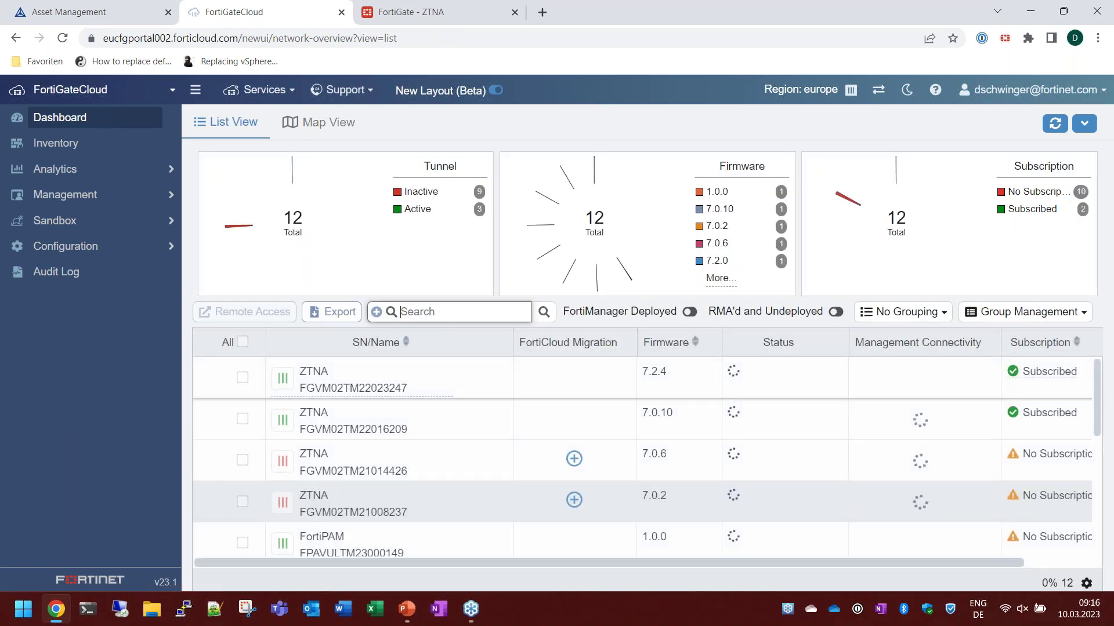
# Request remote access to FortiPAM, acknowledge the read-only notice, and cancel the request.
pyautogui.scroll(-5, 514, 497)
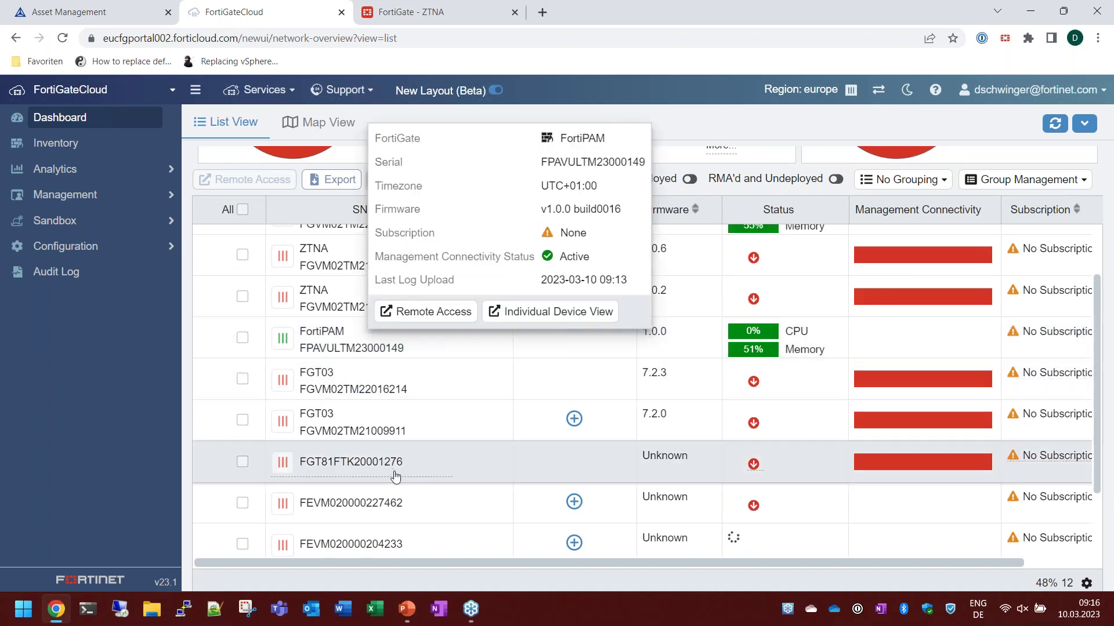
pyautogui.moveTo(381, 350)
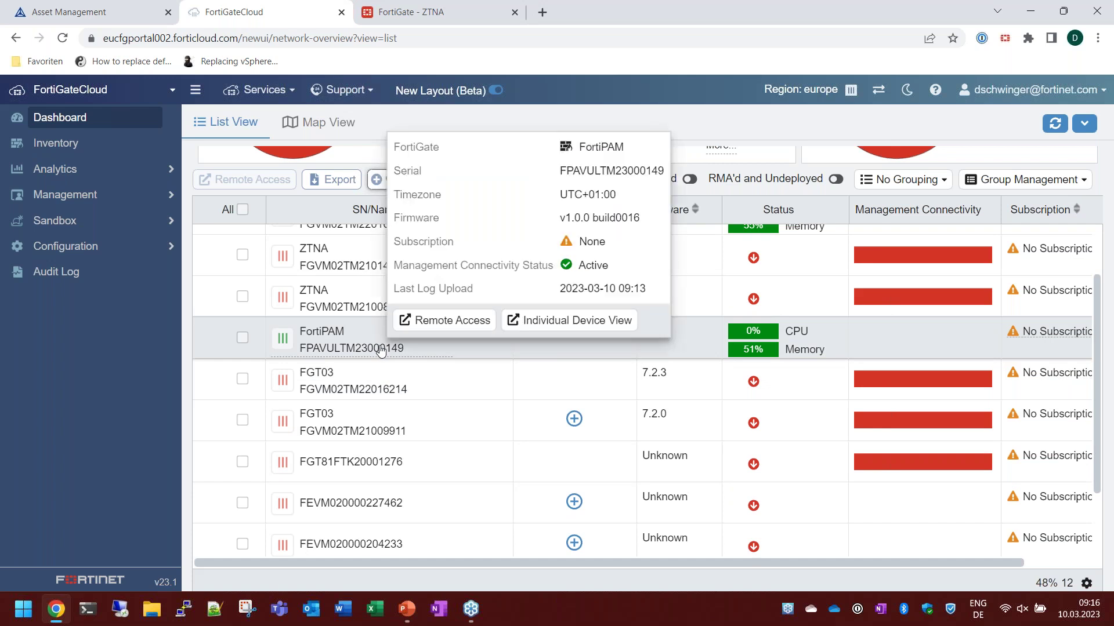
pyautogui.click(423, 326)
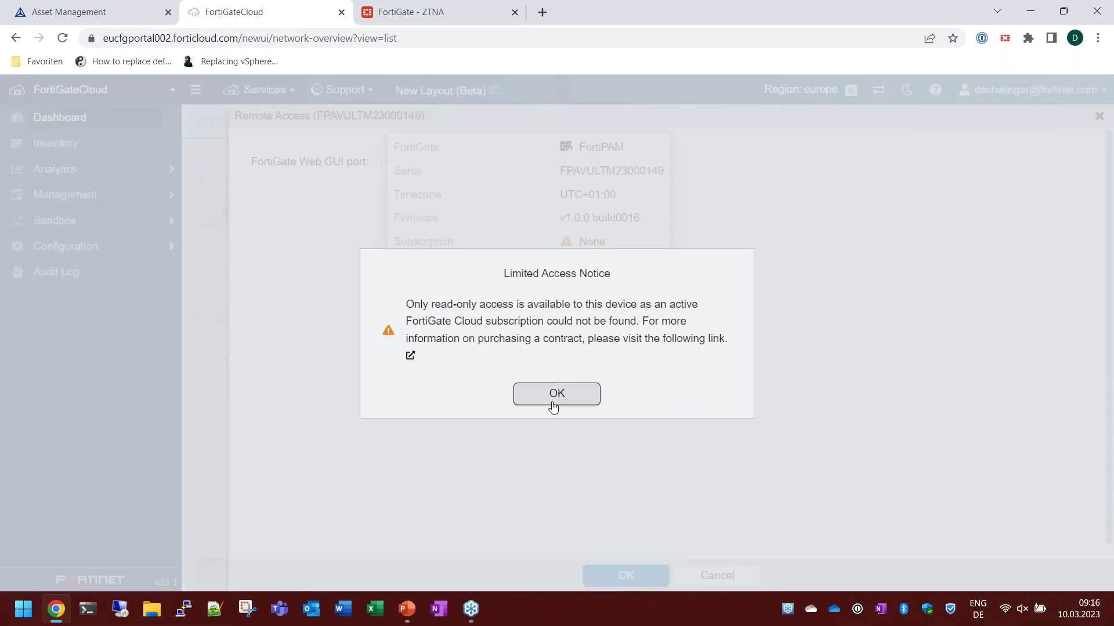
pyautogui.click(551, 399)
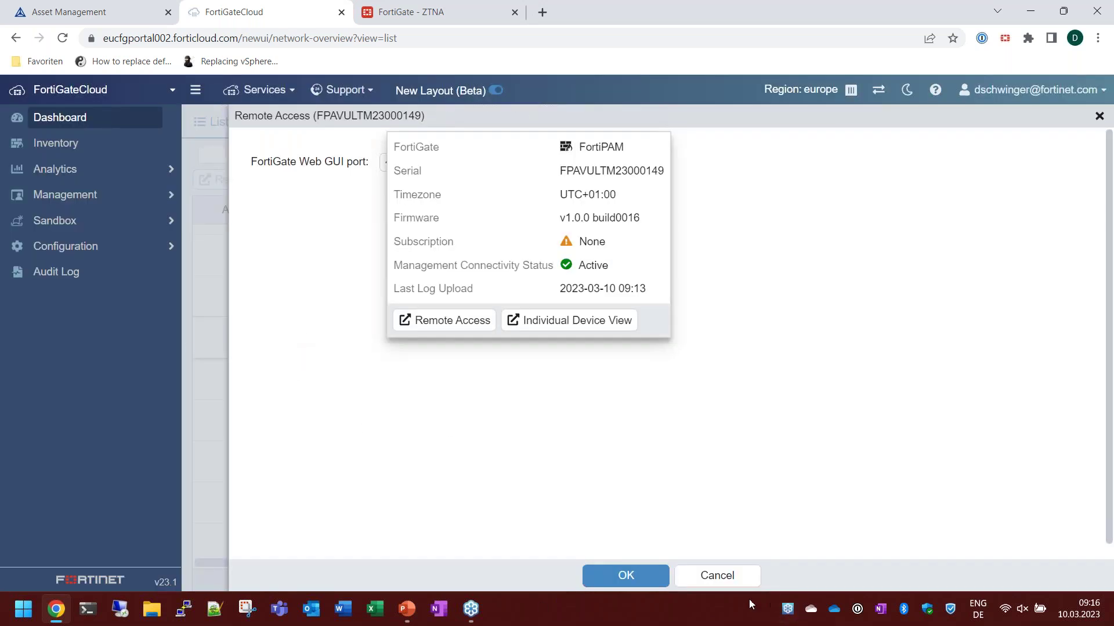
pyautogui.click(717, 575)
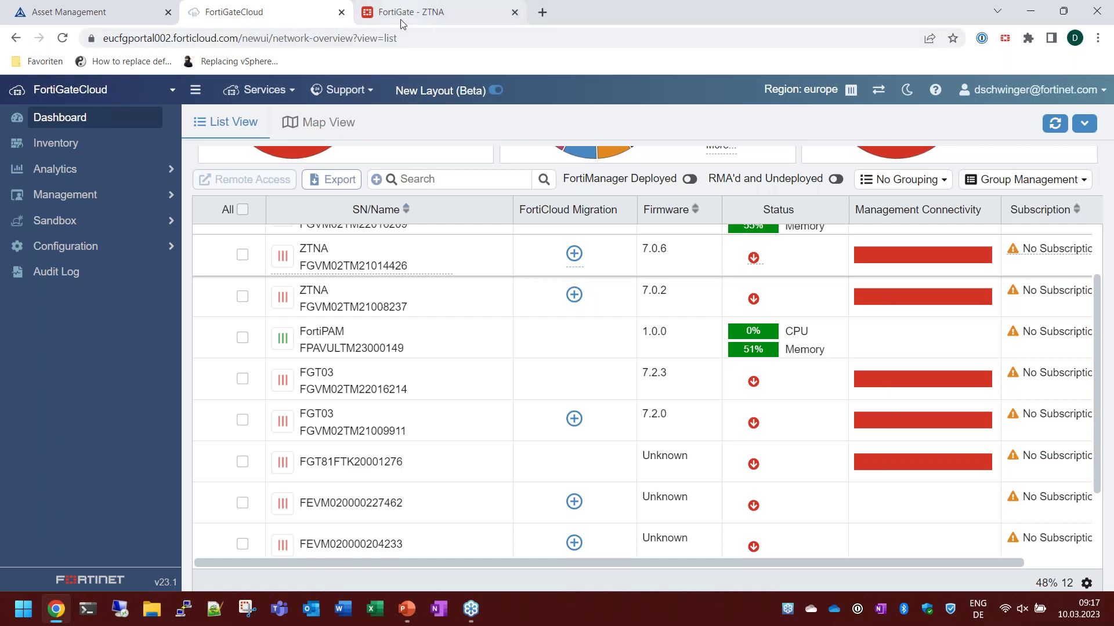
# Close the FortiGate - ZTNA tab and launch FortiClient EMS Cloud from Asset Management.
pyautogui.click(502, 18)
pyautogui.click(515, 11)
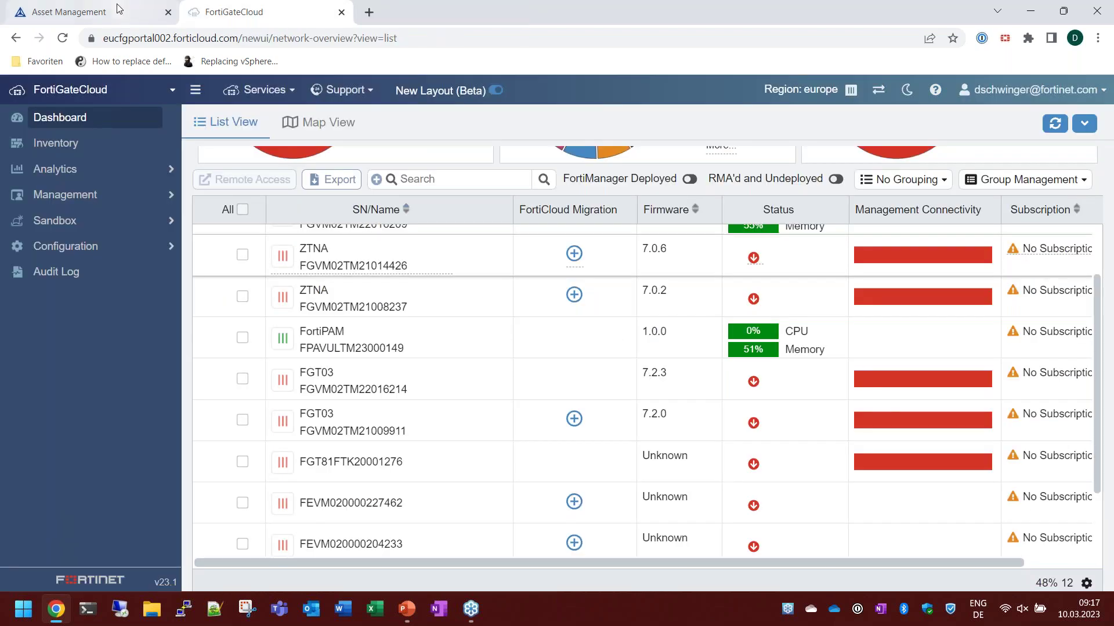
pyautogui.click(69, 12)
pyautogui.click(269, 250)
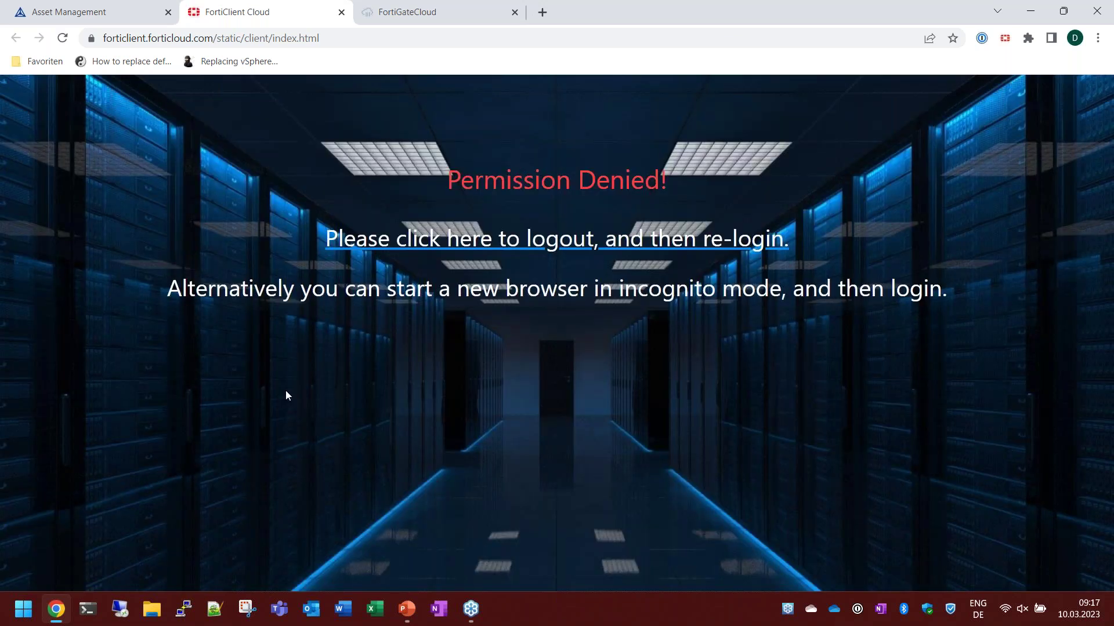
# Log out after the permission-denied message and sign back in to FortiCloud with the saved account credentials.
pyautogui.click(595, 245)
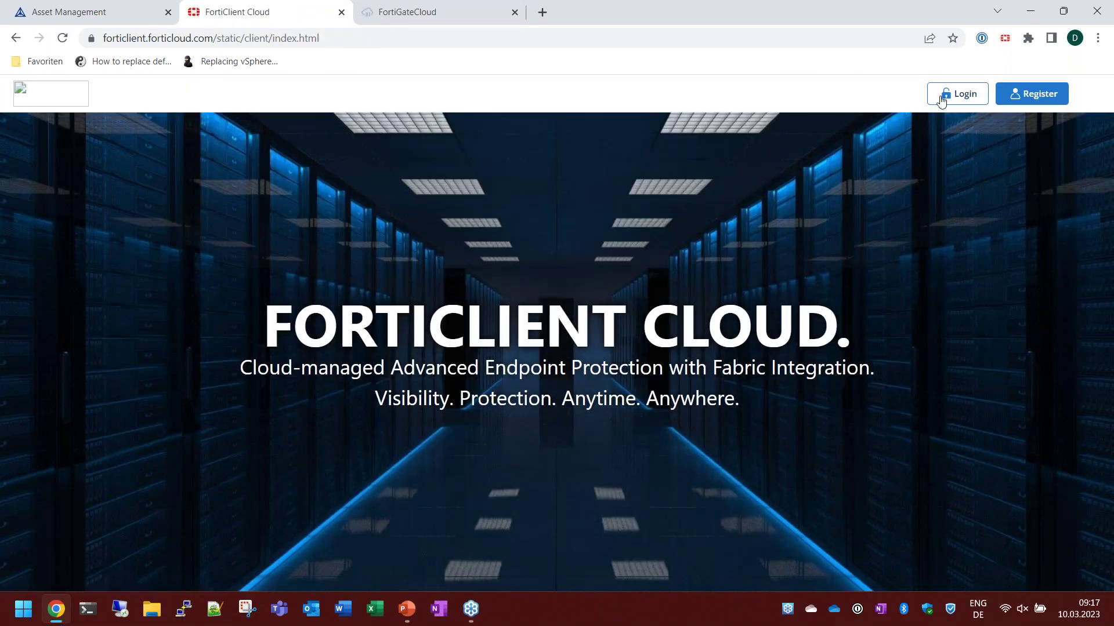
pyautogui.click(941, 100)
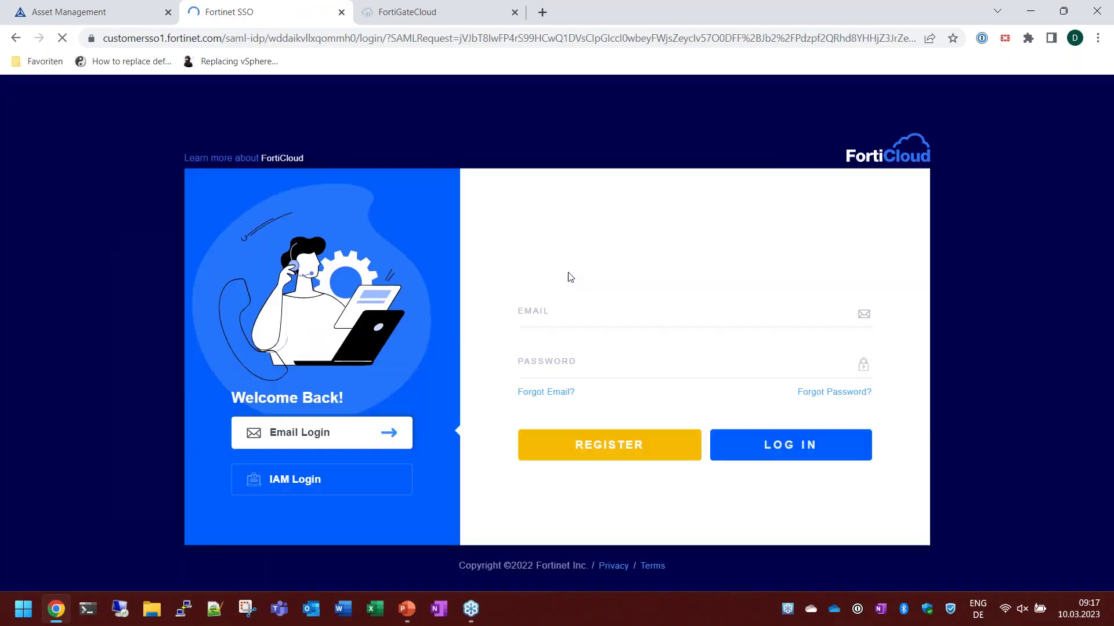
pyautogui.click(586, 312)
pyautogui.click(557, 348)
pyautogui.click(761, 445)
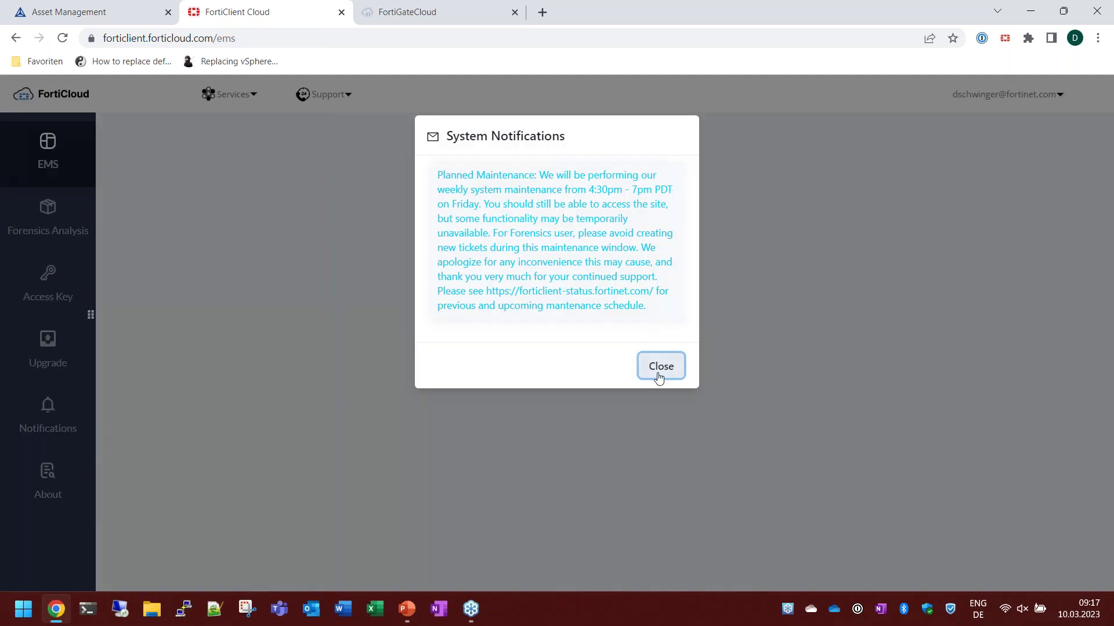
# Dismiss the maintenance notice and Fabric authorization request, check the empty All Endpoints list, and close EMS.
pyautogui.click(656, 378)
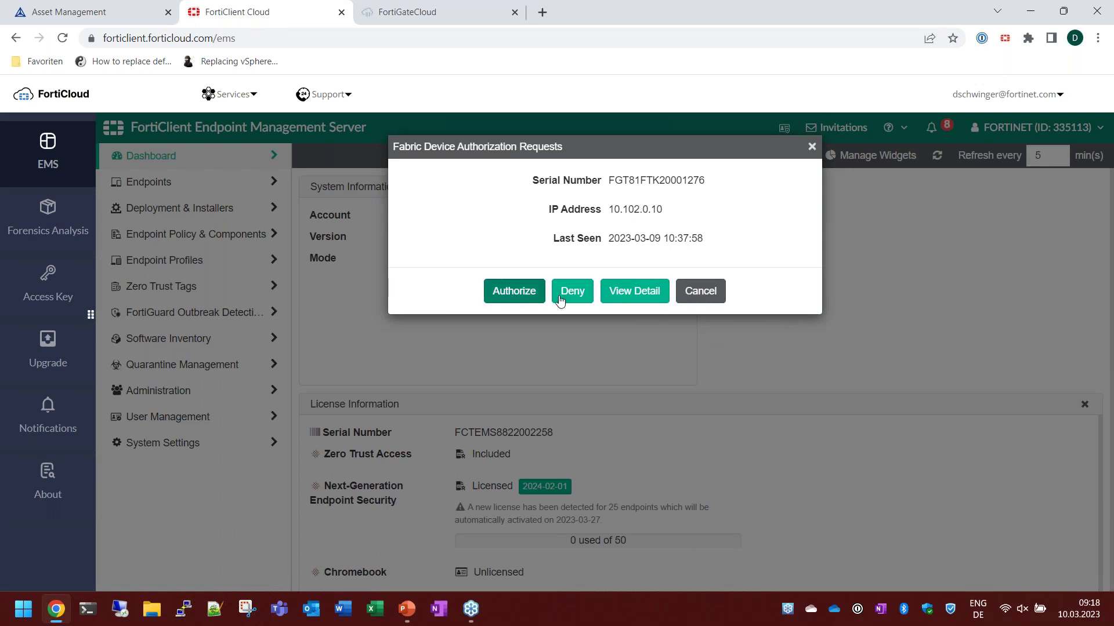
pyautogui.click(700, 290)
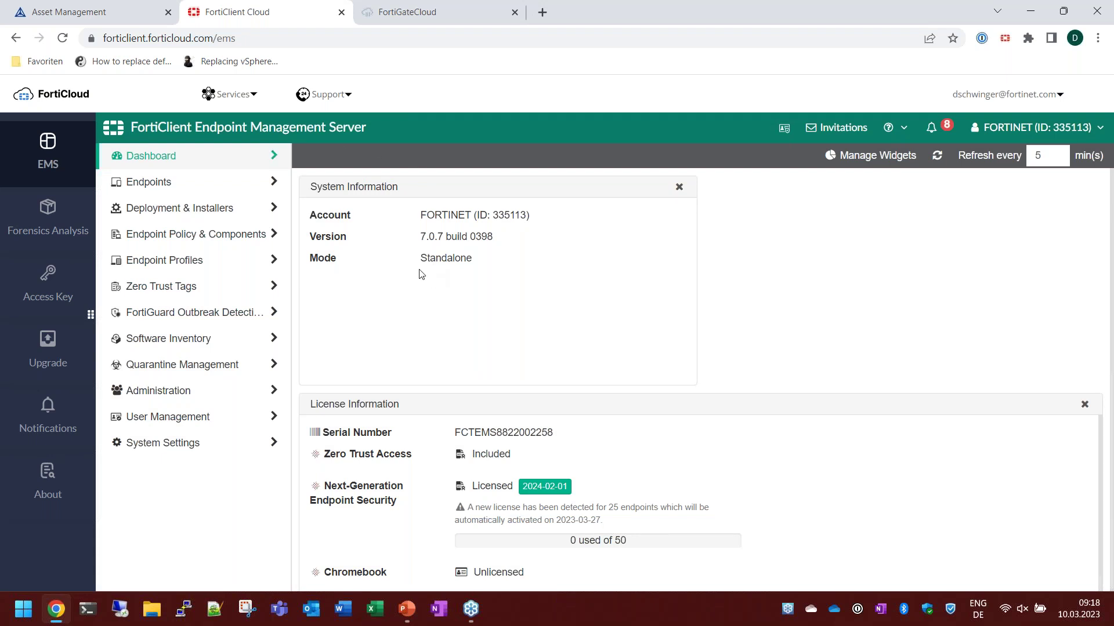
pyautogui.click(192, 187)
pyautogui.click(183, 209)
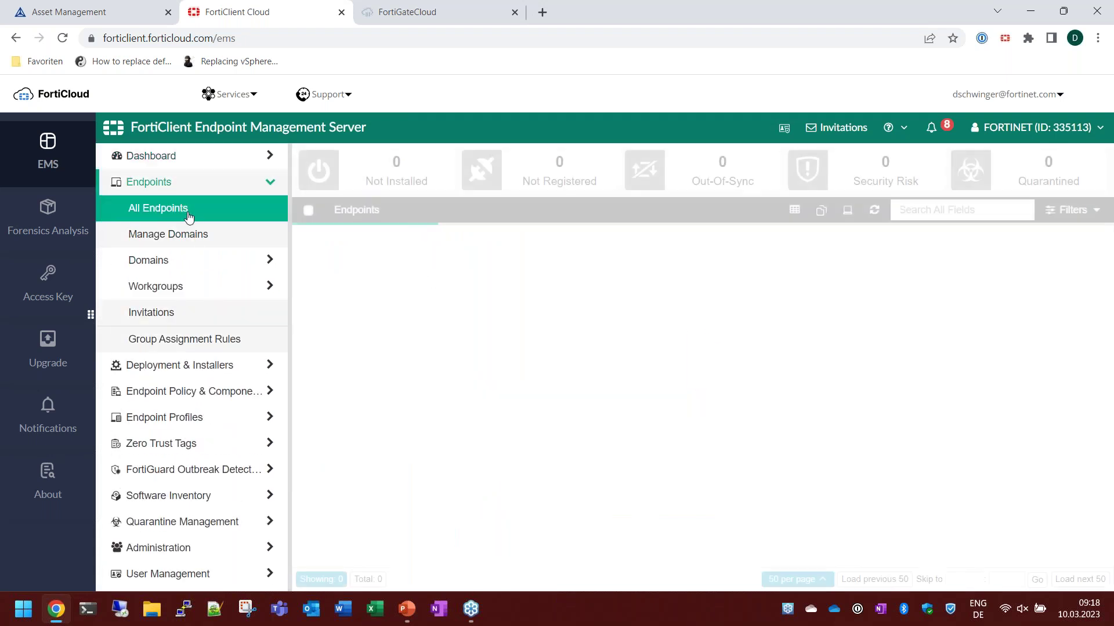
pyautogui.scroll(-1, 199, 419)
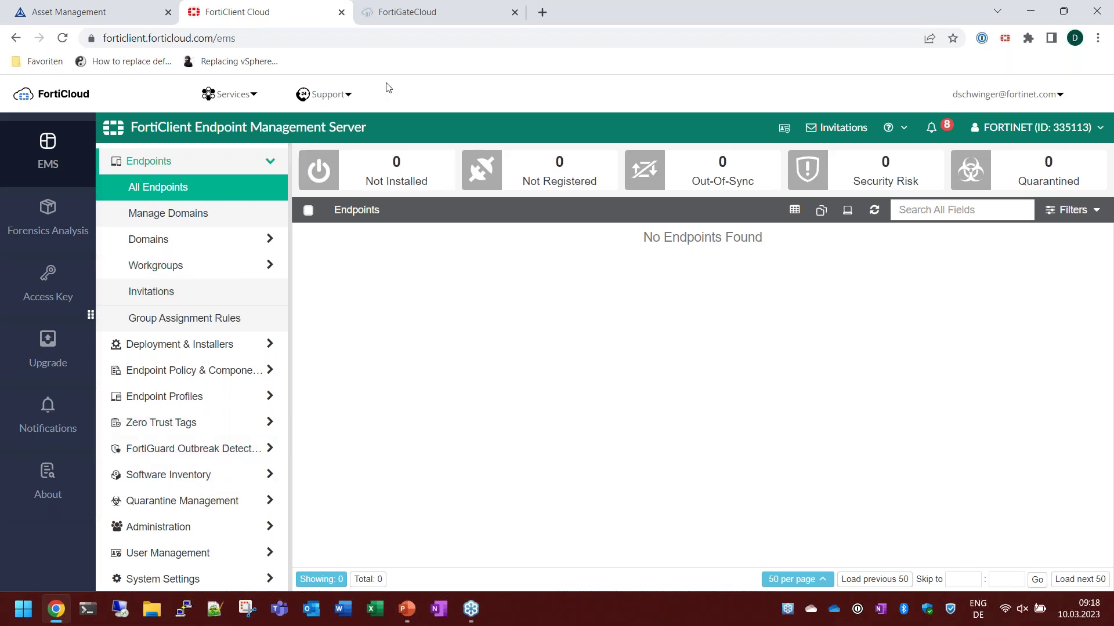
pyautogui.click(341, 11)
# Close the FortiGateCloud tab and launch FortiManager Cloud from the Services list under Cloud Management.
pyautogui.click(303, 14)
pyautogui.click(341, 12)
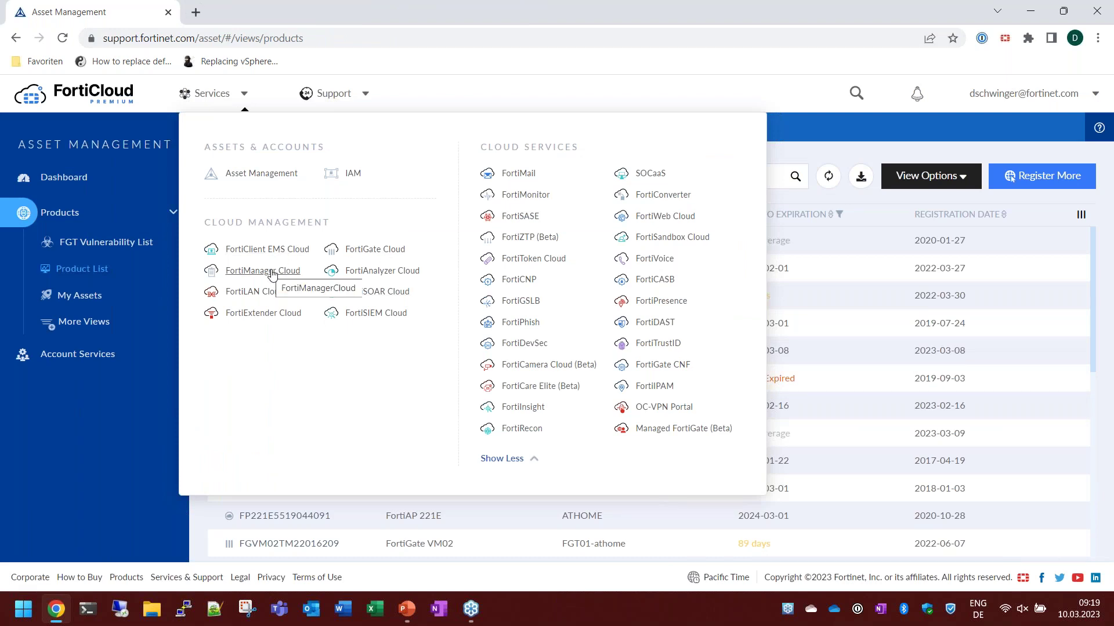
pyautogui.click(272, 273)
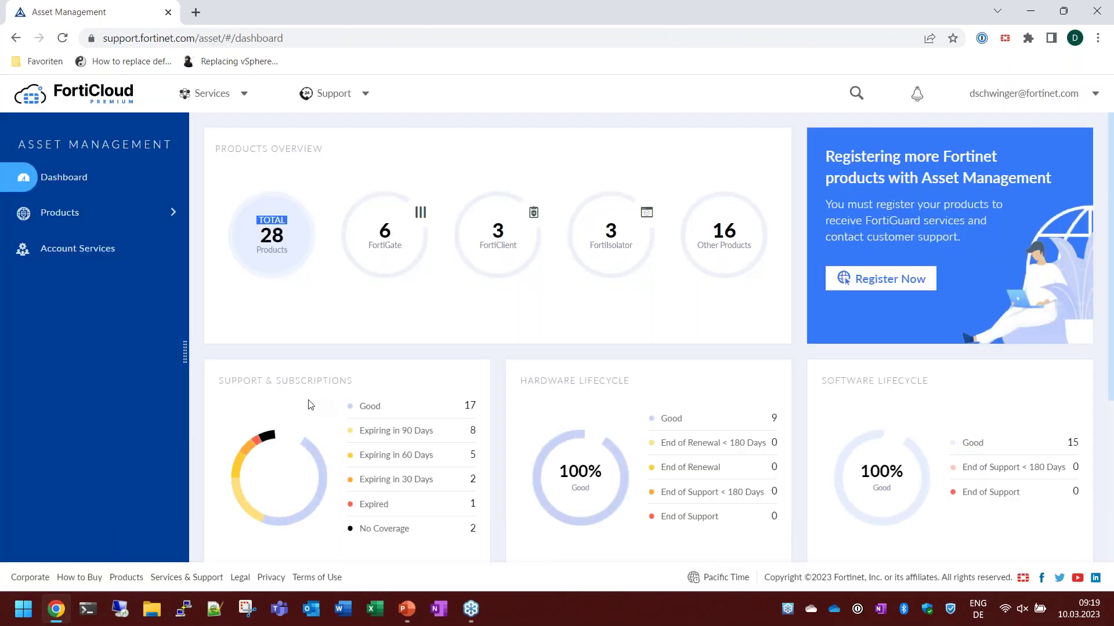
pyautogui.click(243, 94)
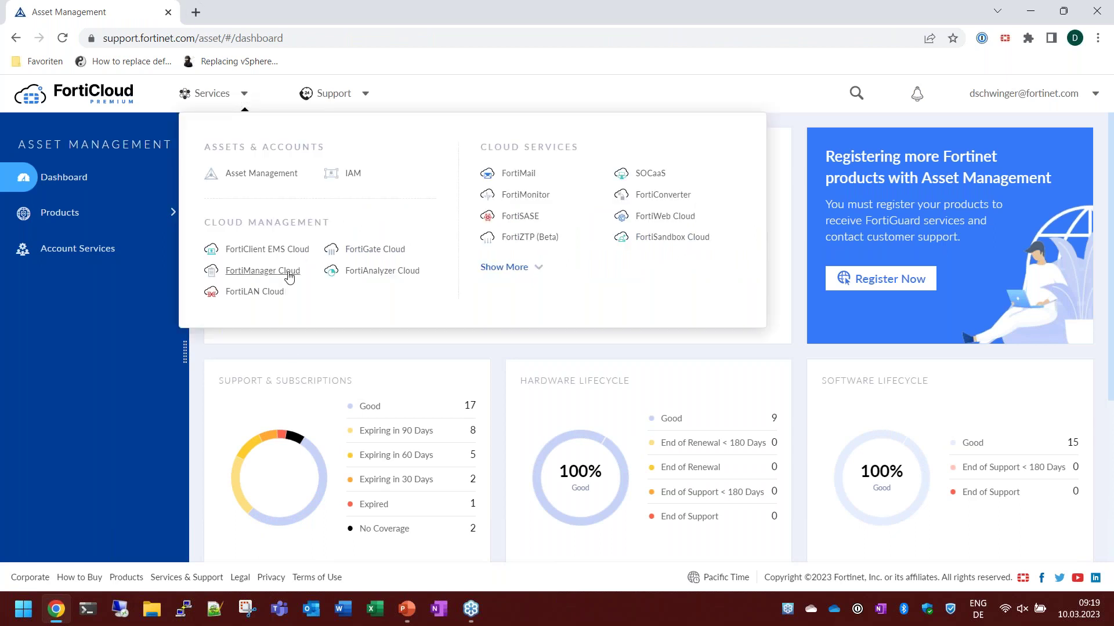
pyautogui.click(271, 282)
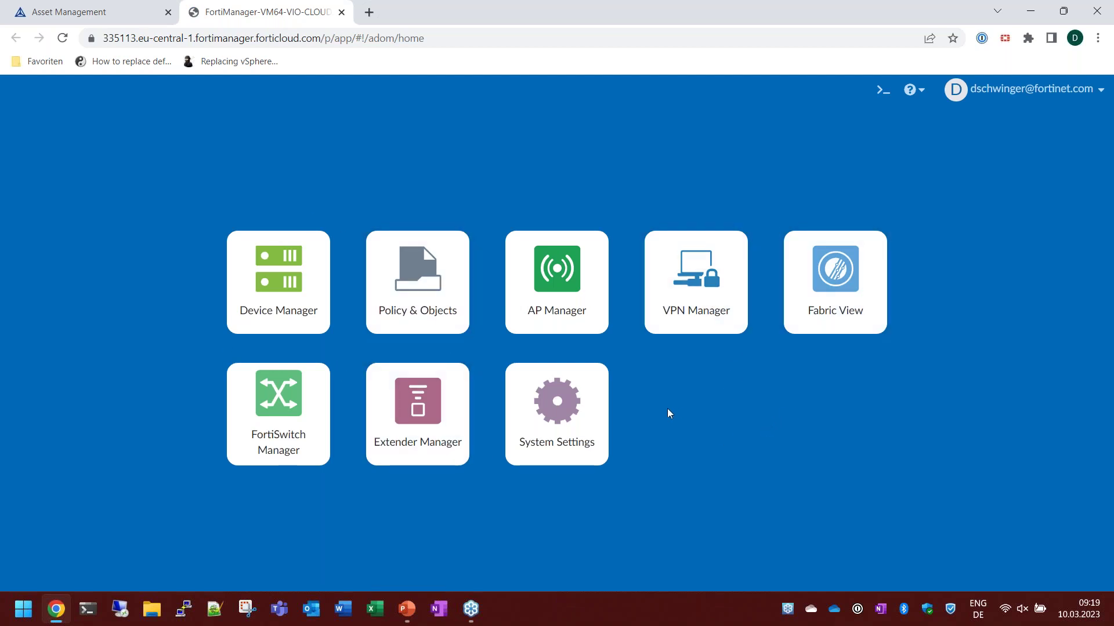
# View the empty Device Manager and the Policy & Objects Implicit Deny rule, then close FortiManager Cloud.
pyautogui.click(279, 298)
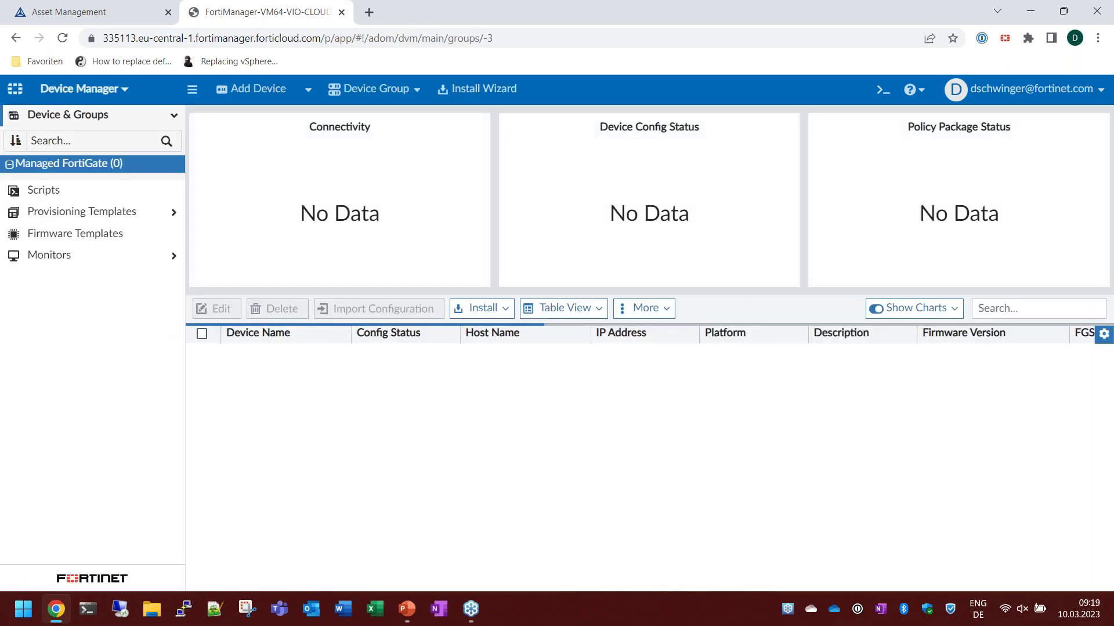
pyautogui.click(123, 100)
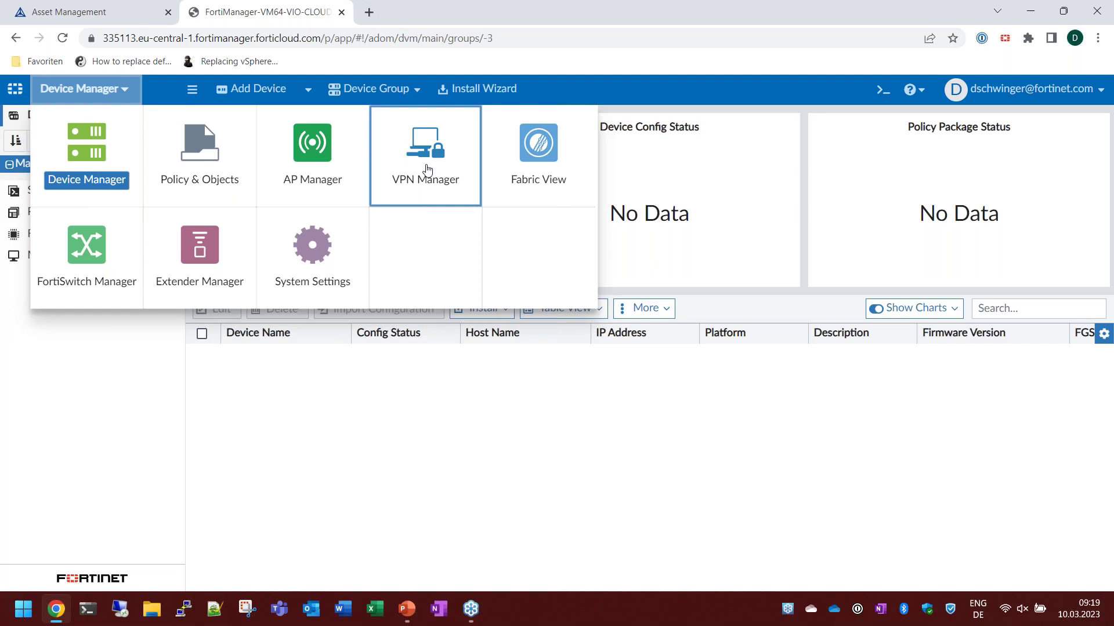
pyautogui.click(200, 168)
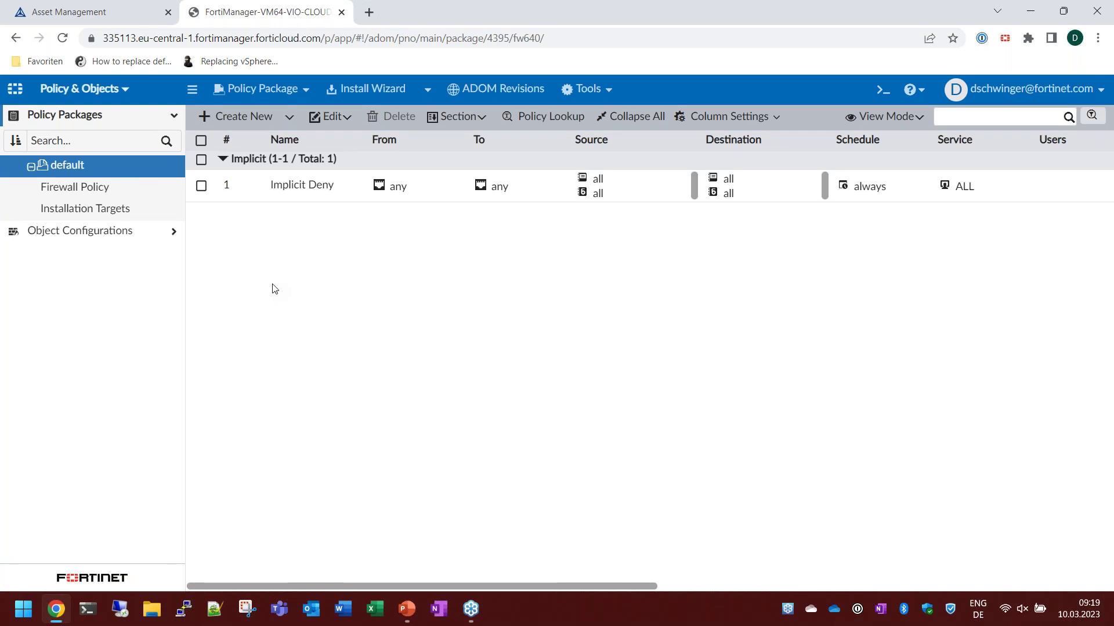
pyautogui.click(341, 12)
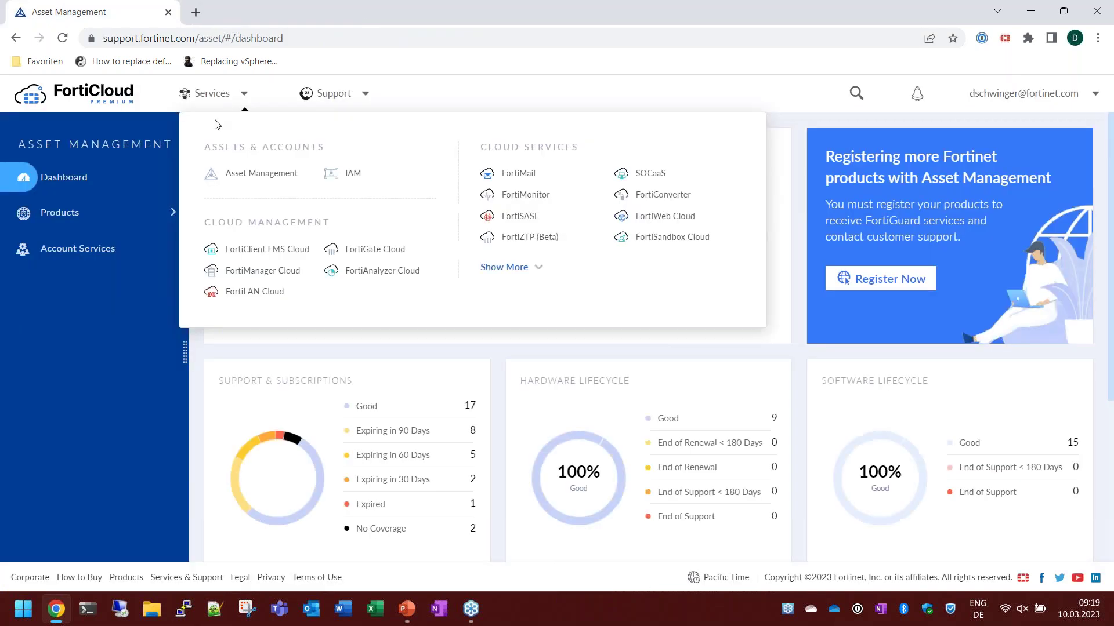
# Launch FortiAnalyzer Cloud, view the ATHOME and ZTNA logging devices in Device Manager, then close it.
pyautogui.click(380, 271)
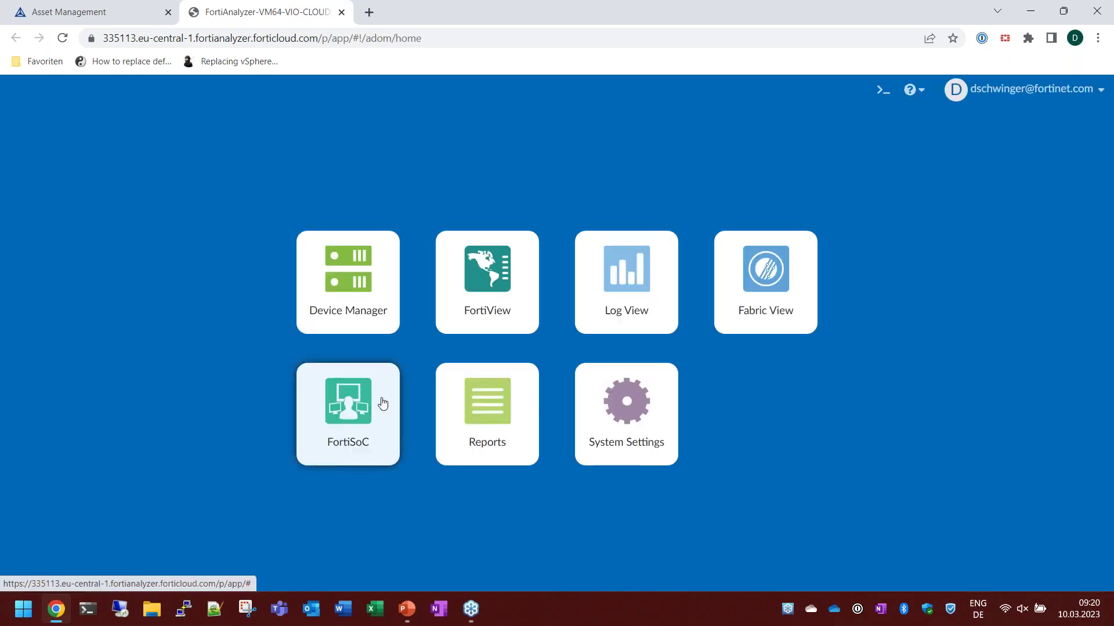
pyautogui.click(355, 308)
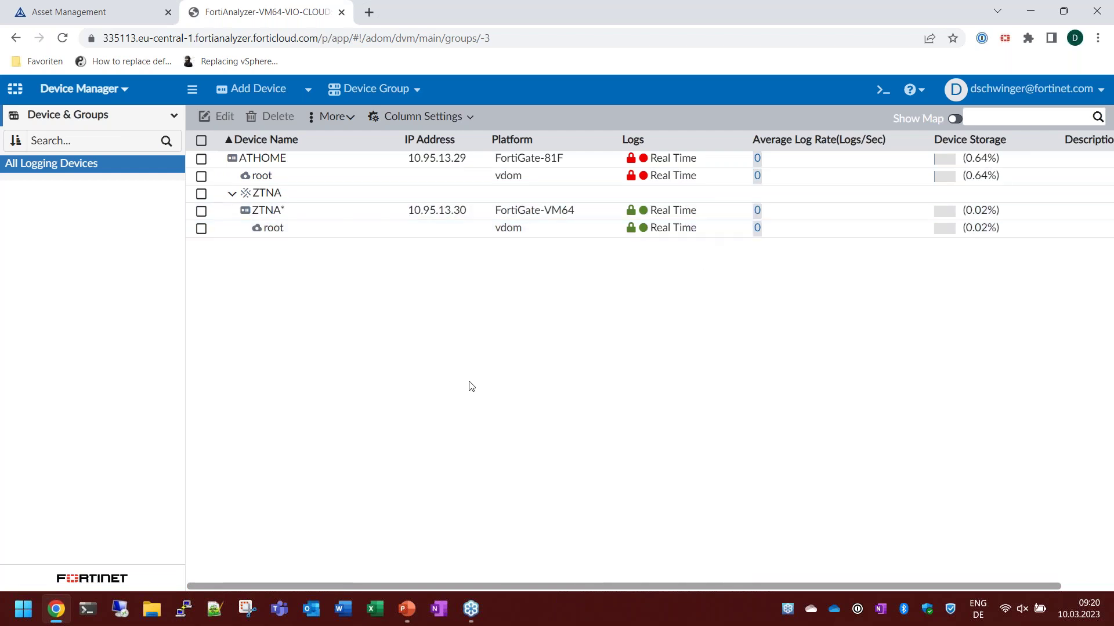
pyautogui.click(341, 12)
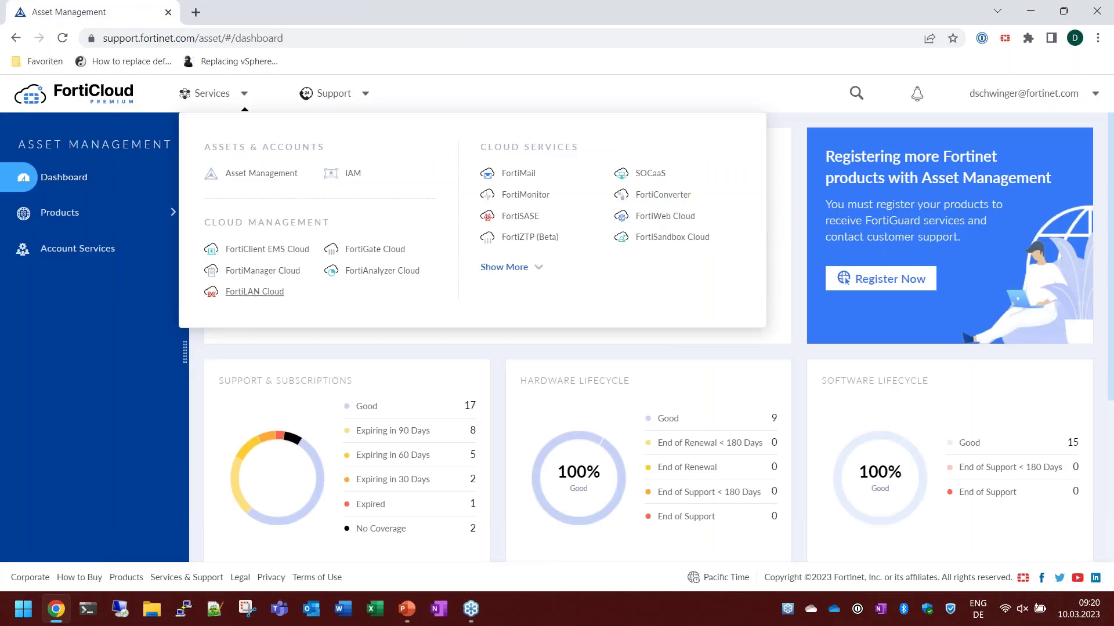
# Launch FortiLAN Cloud, access the LANCloud Europe domain, collapse SWITCH, and return to Asset Management.
pyautogui.click(506, 269)
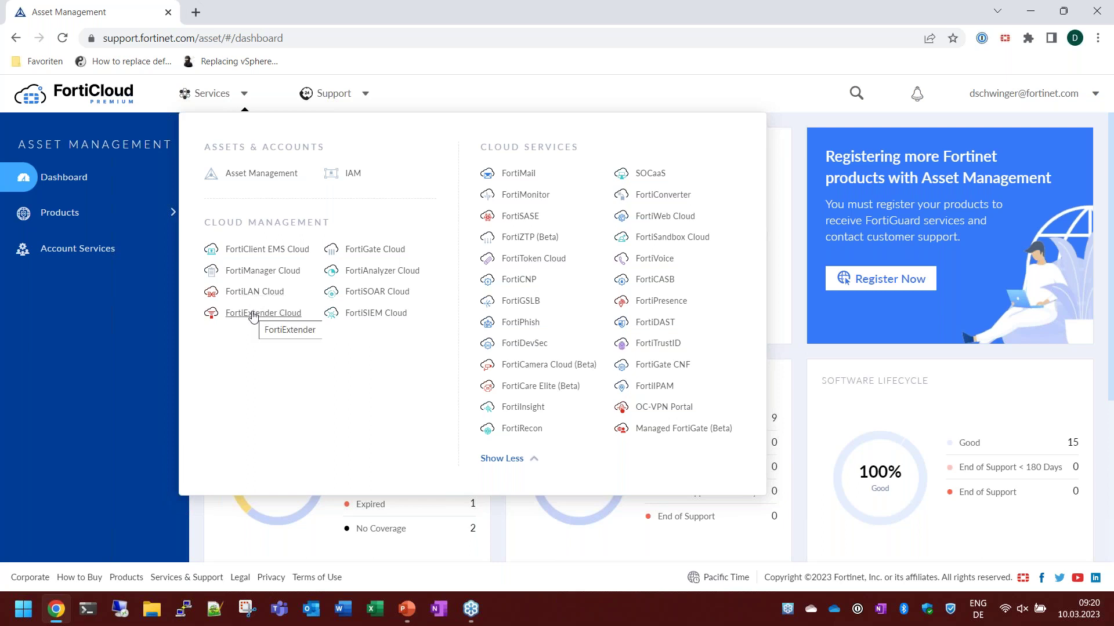
pyautogui.click(256, 293)
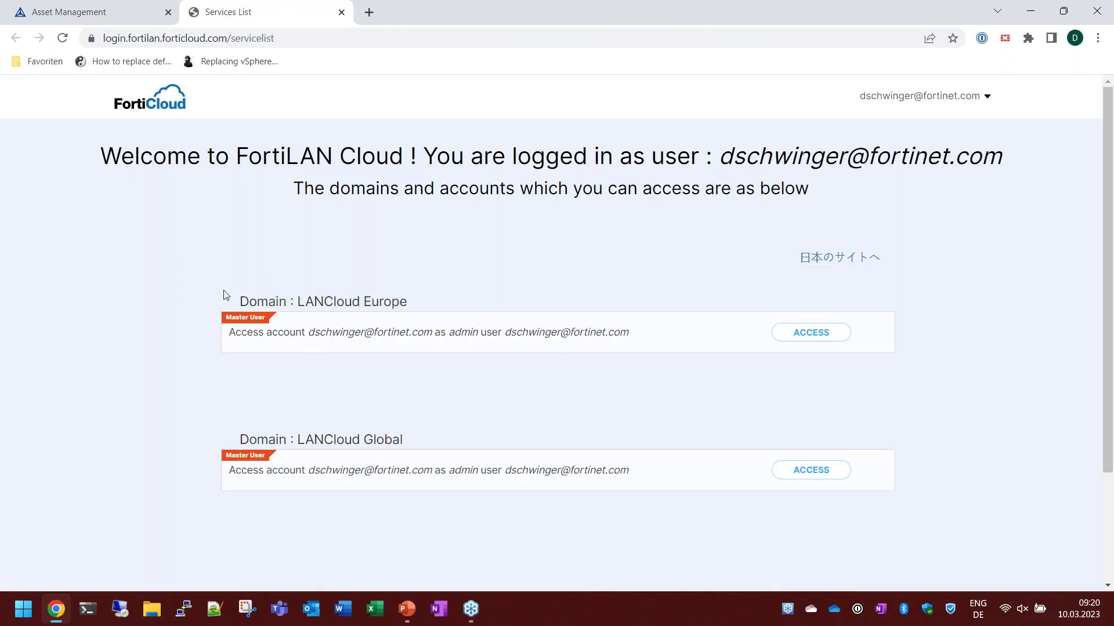
pyautogui.click(782, 333)
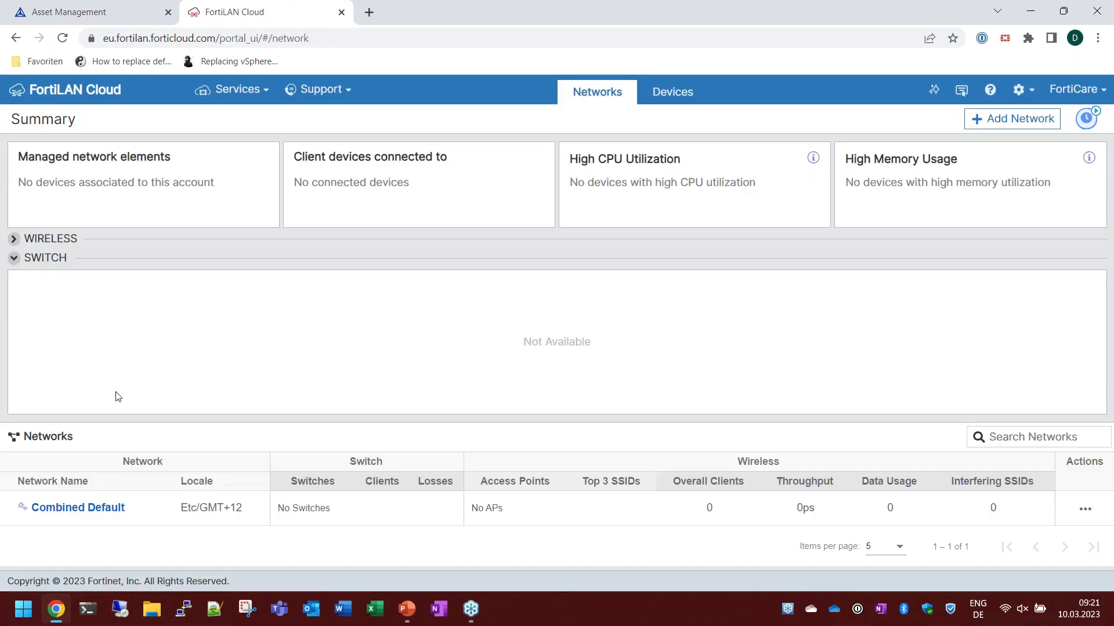
pyautogui.click(92, 264)
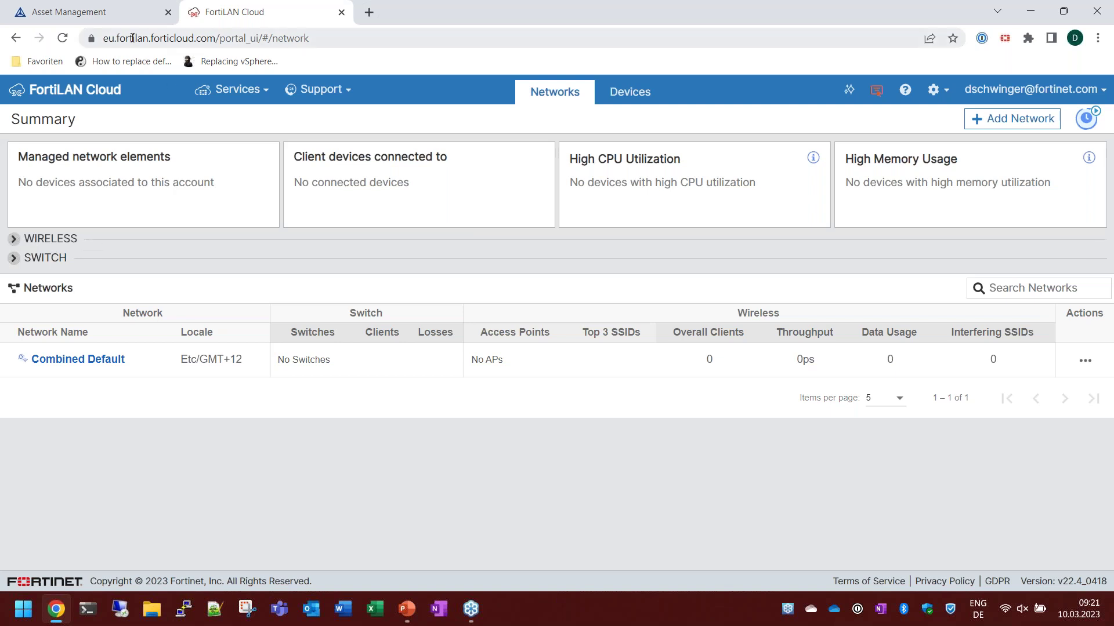
pyautogui.click(120, 18)
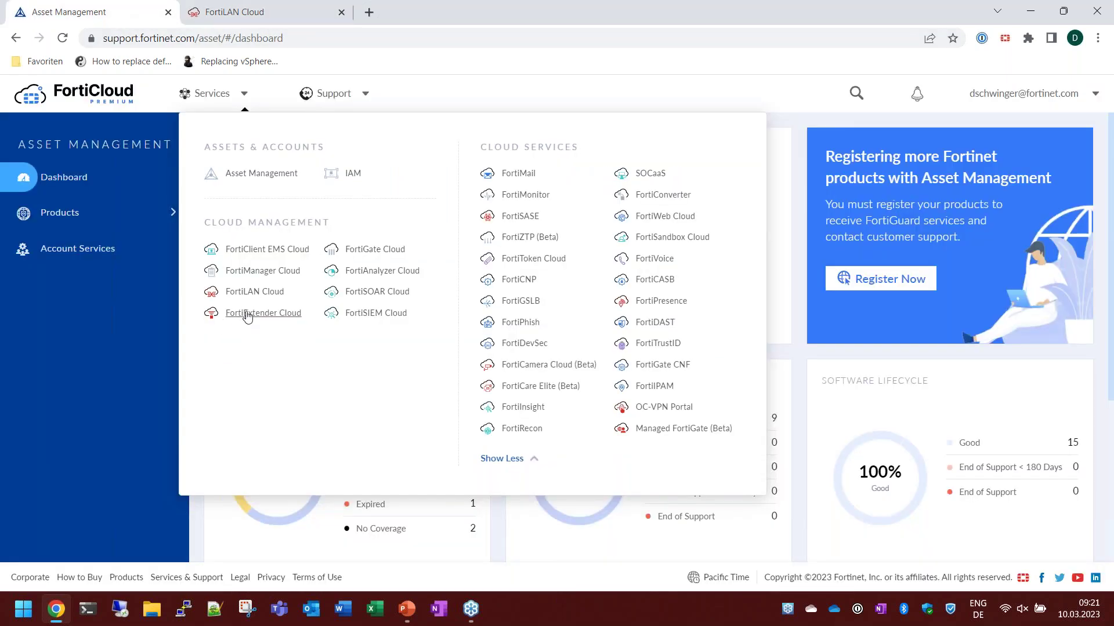
# Launch FortiExtender Cloud, close FortiLAN Cloud, review the empty Device categories, then close FortiExtender.
pyautogui.click(253, 316)
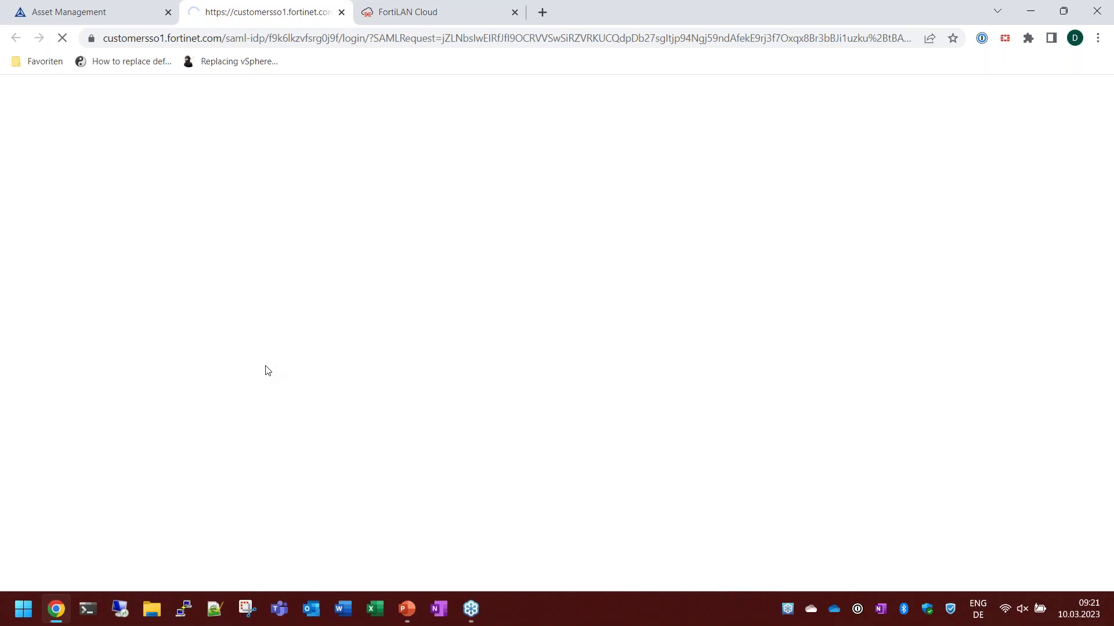
pyautogui.click(515, 12)
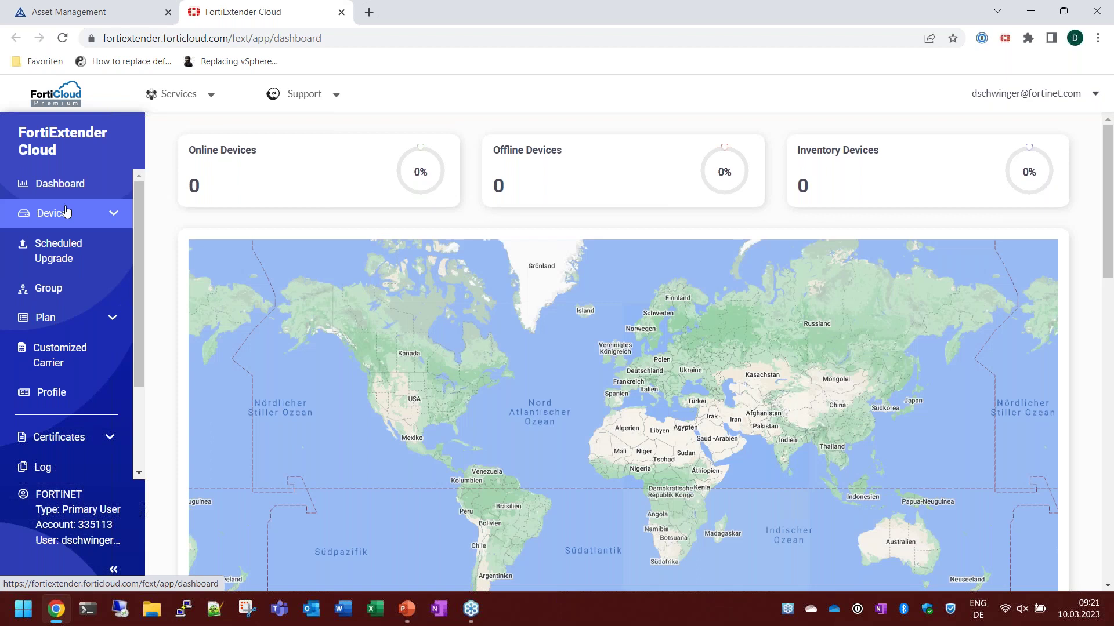
pyautogui.click(66, 212)
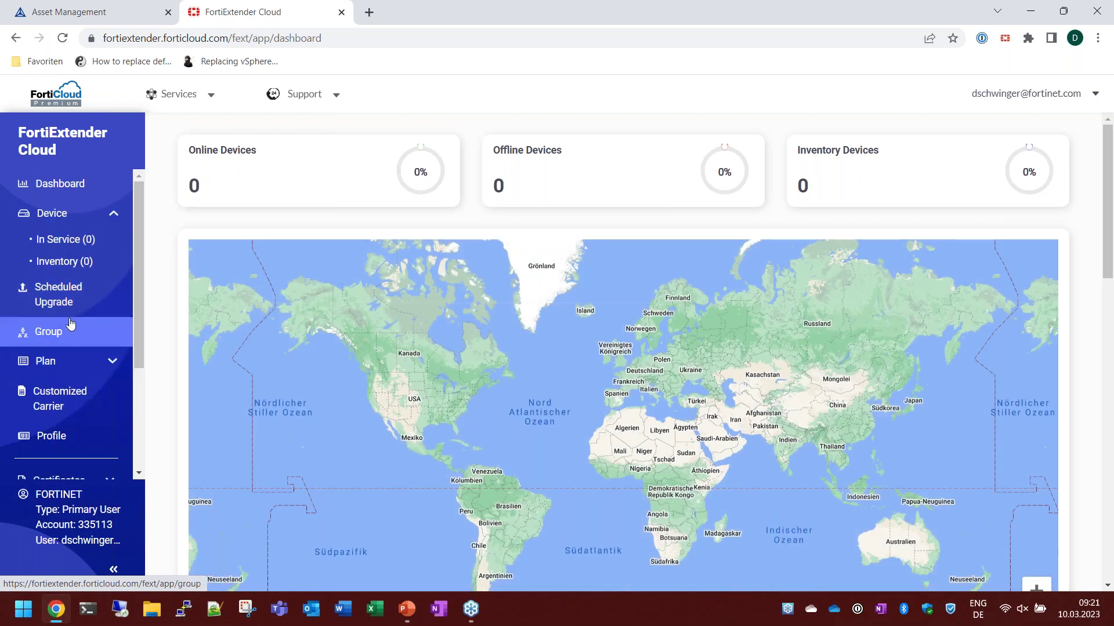
pyautogui.scroll(-3, 73, 406)
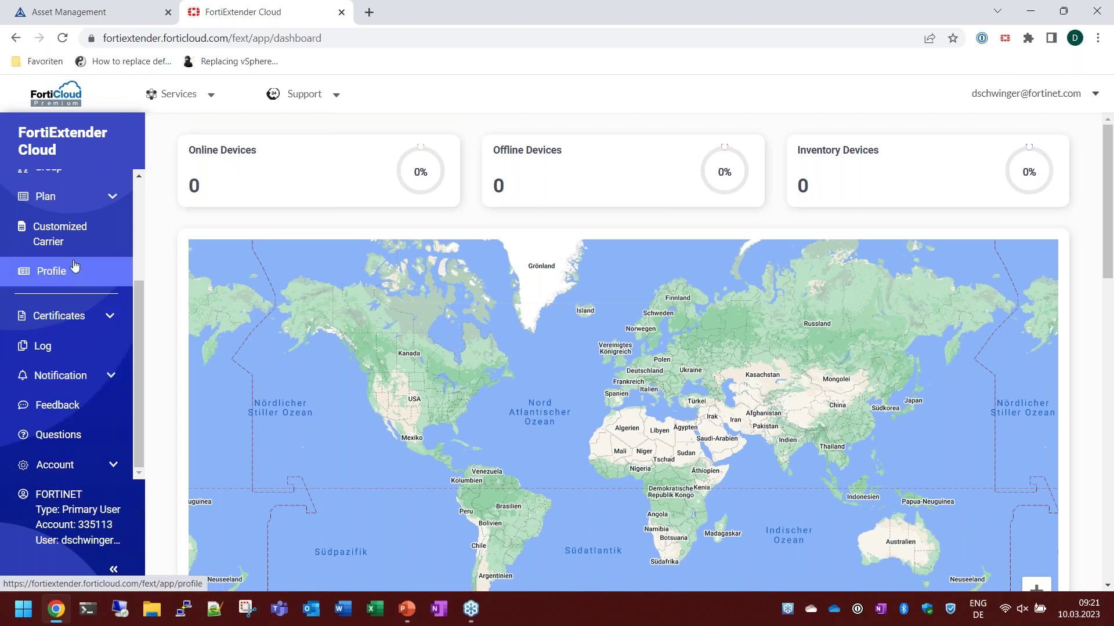
pyautogui.scroll(3, 83, 230)
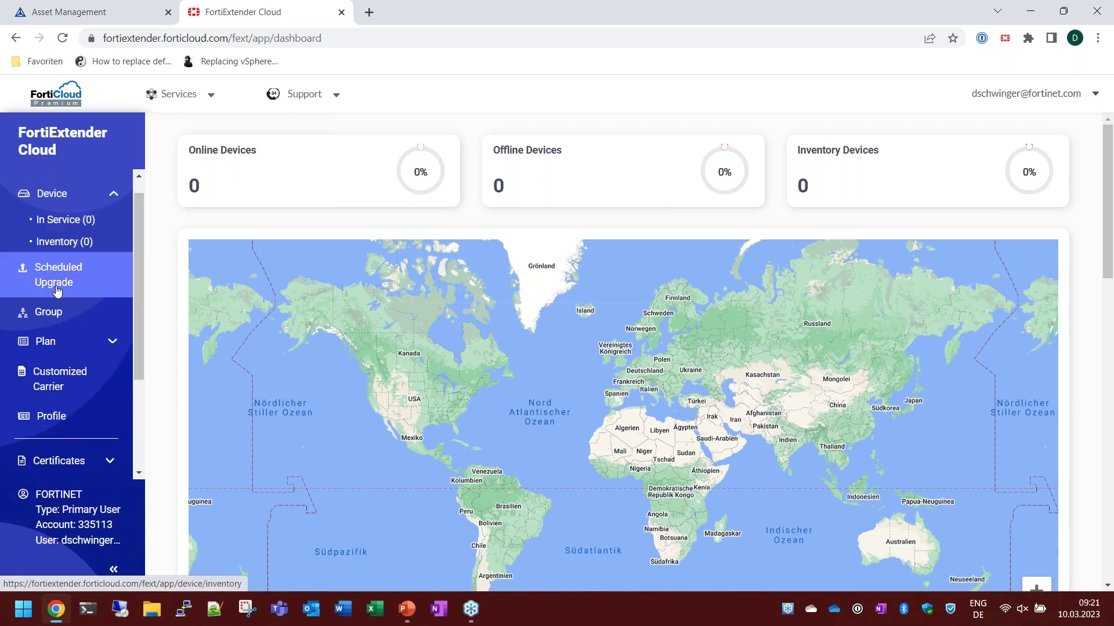
pyautogui.click(342, 12)
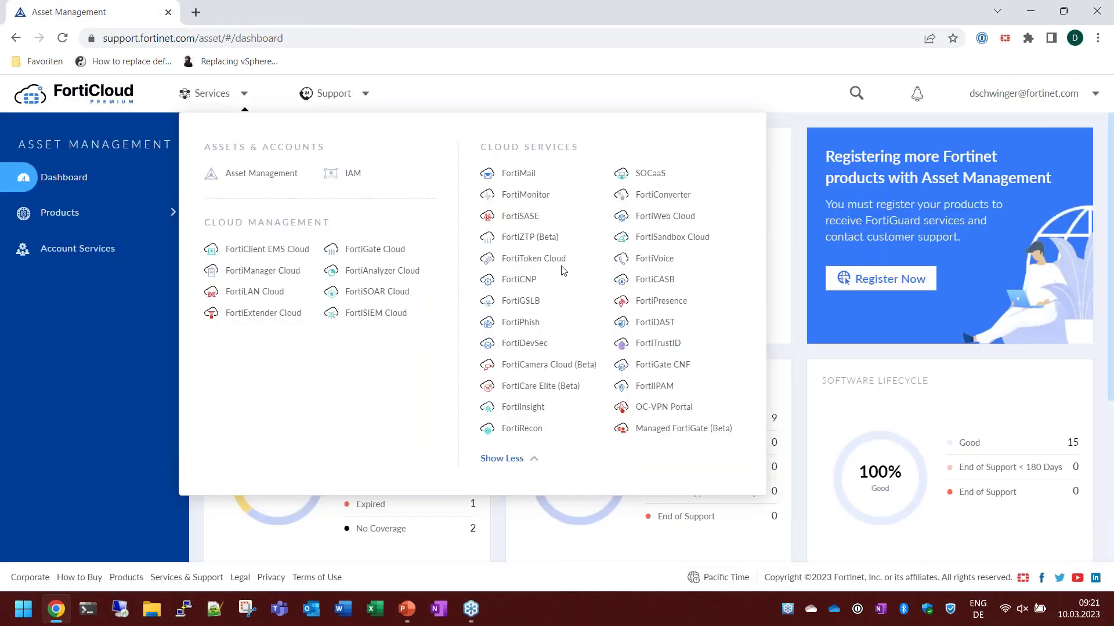
# Launch FortiMail Cloud and open the fml cloud instance's management console from the License list.
pyautogui.click(519, 174)
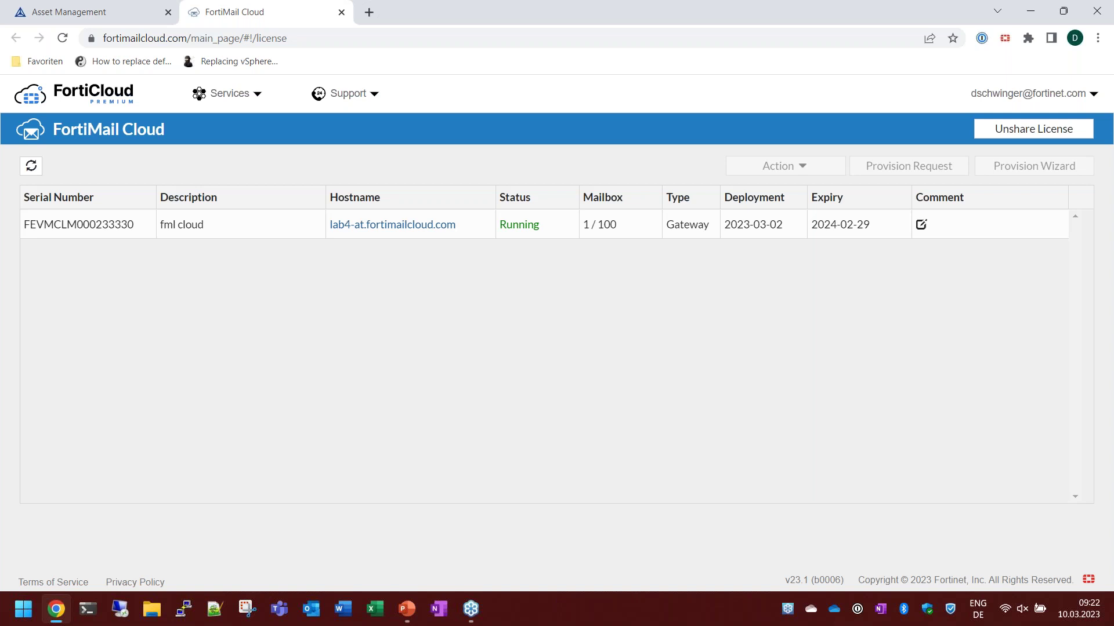
pyautogui.click(390, 225)
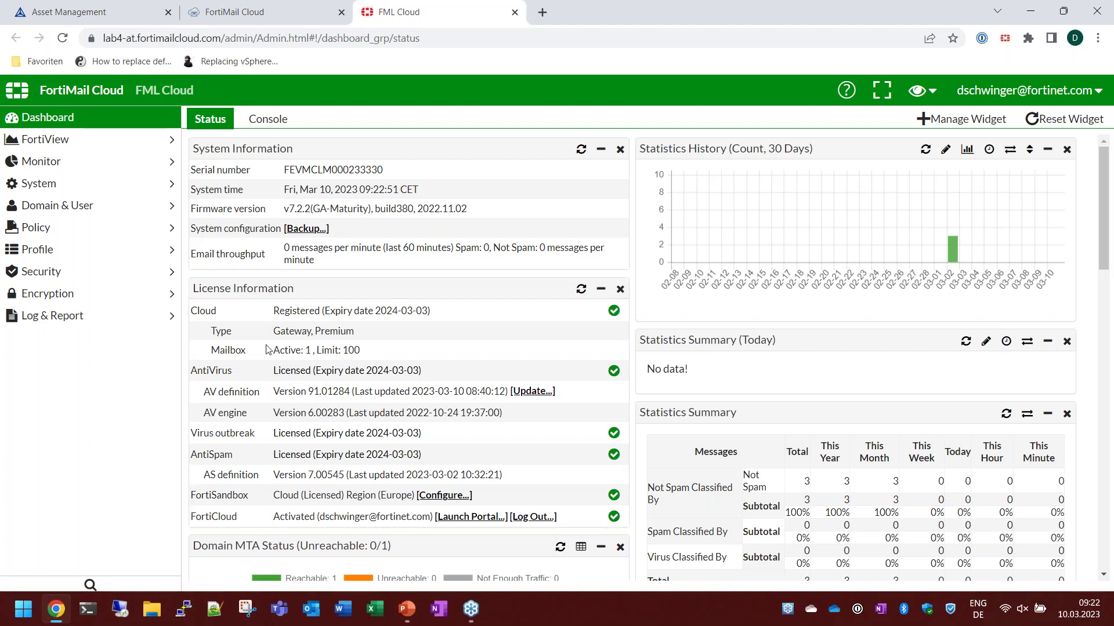
# Review the mail domain list and the Access Control, IP Policy and Recipient Policy pages.
pyautogui.click(78, 204)
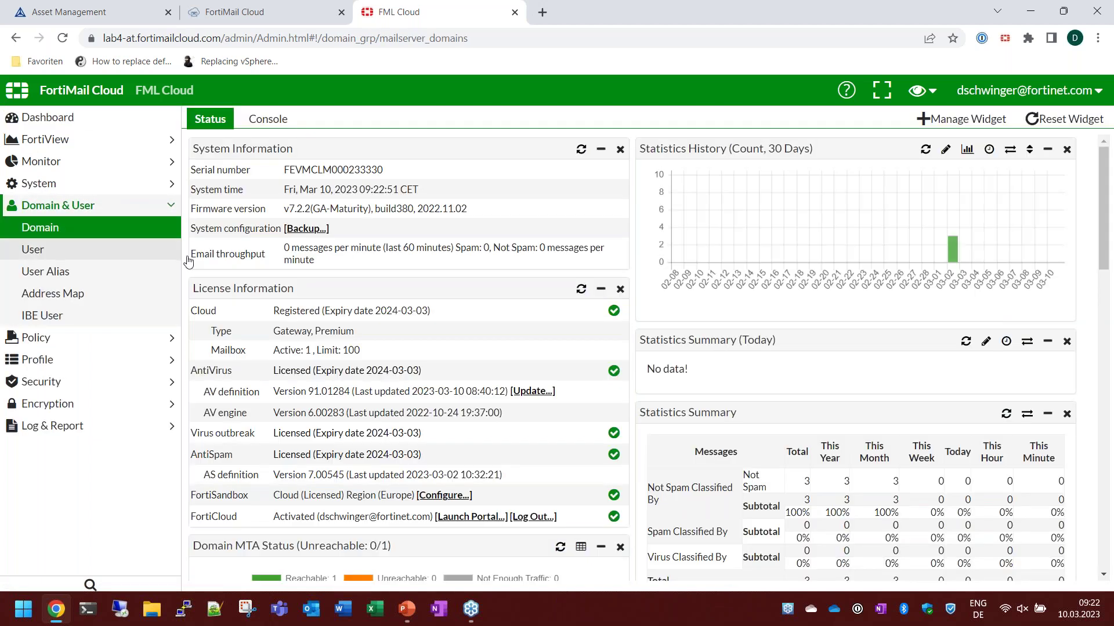
pyautogui.click(37, 340)
pyautogui.click(65, 255)
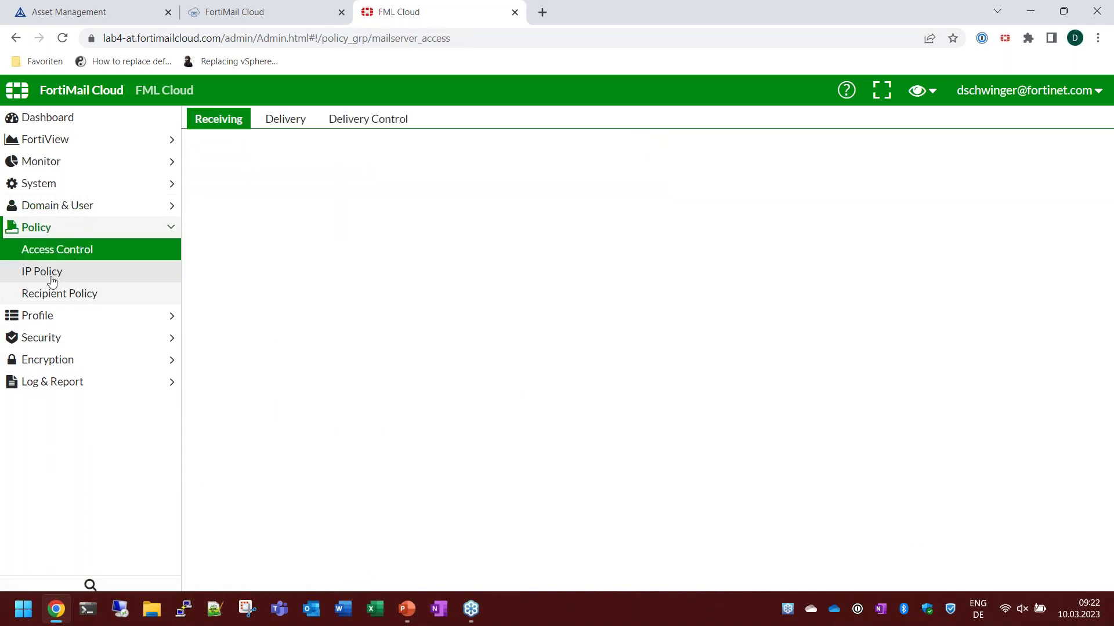
pyautogui.click(52, 279)
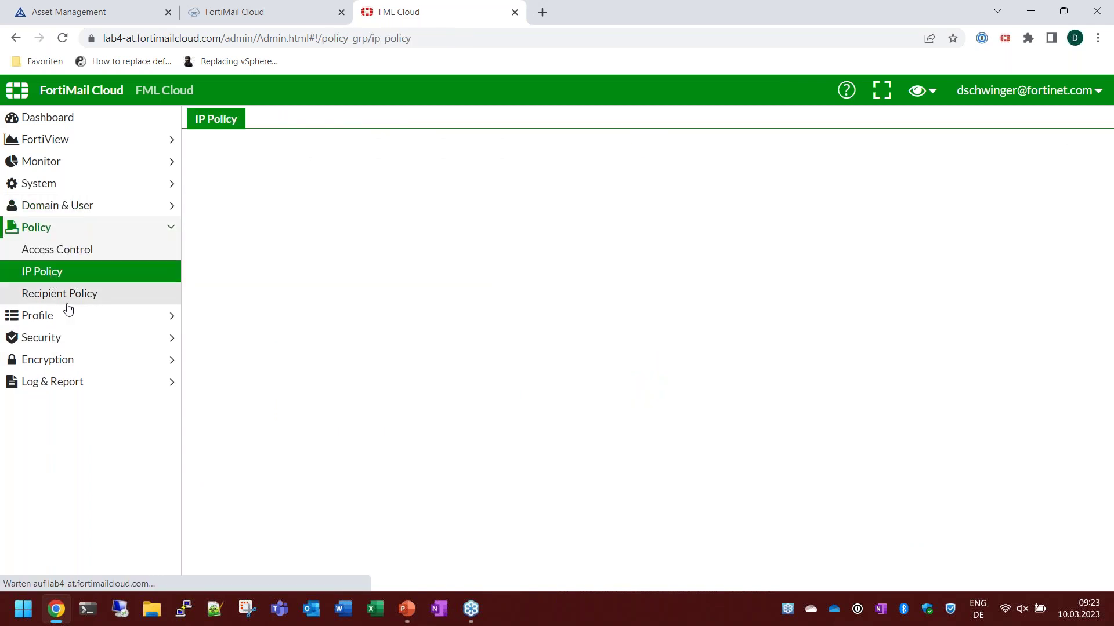
pyautogui.click(102, 296)
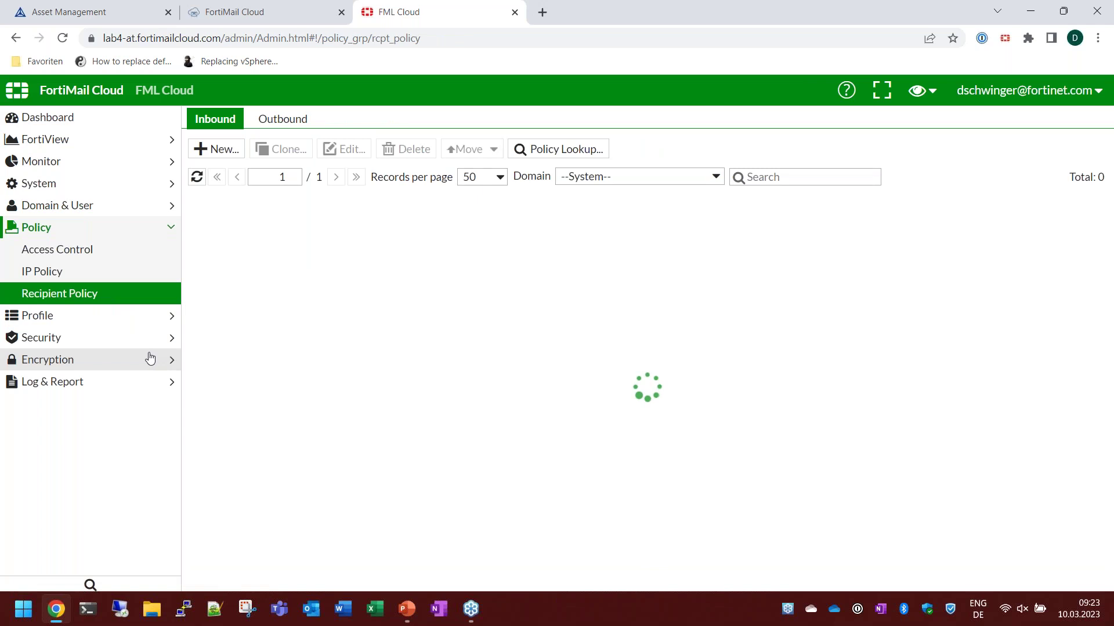
# View the mail users of lab4.at, then close both FortiMail Cloud tabs.
pyautogui.click(67, 207)
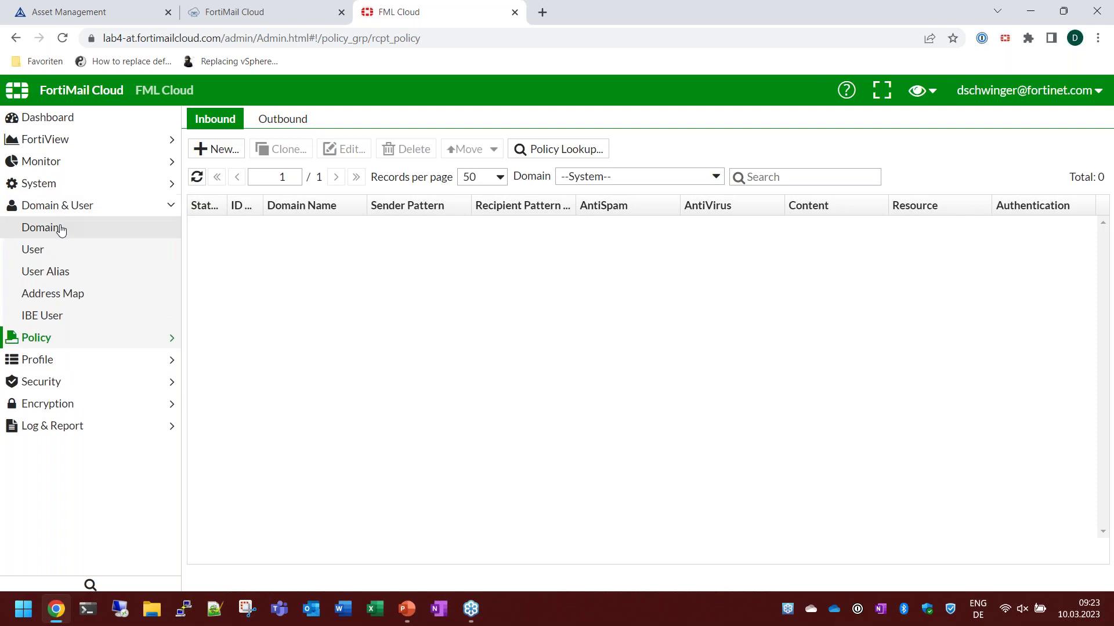
pyautogui.click(58, 227)
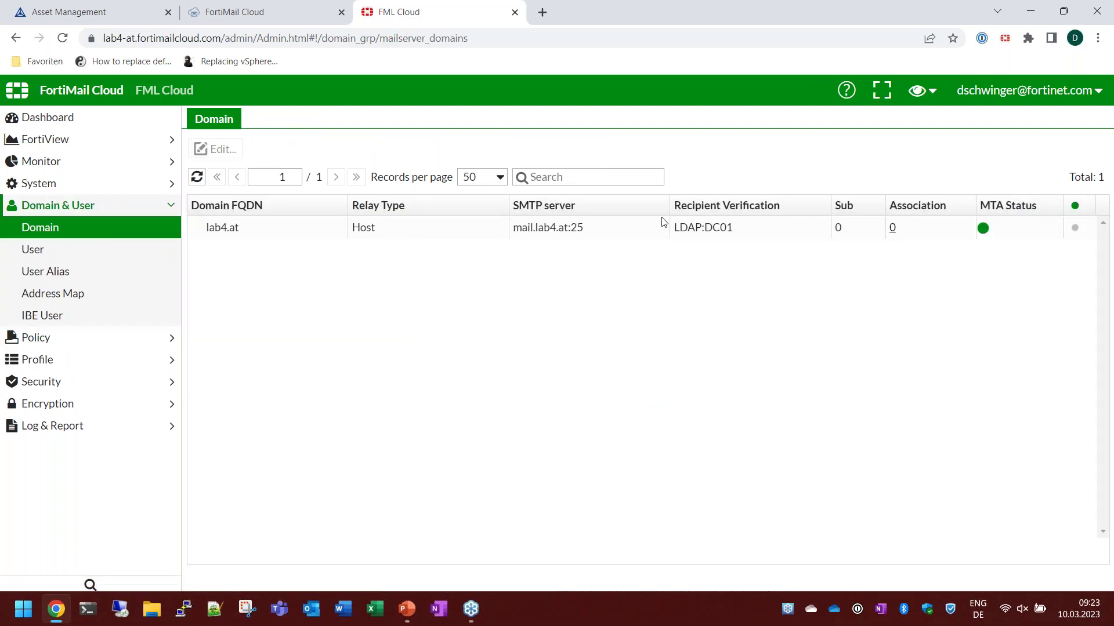
pyautogui.click(37, 255)
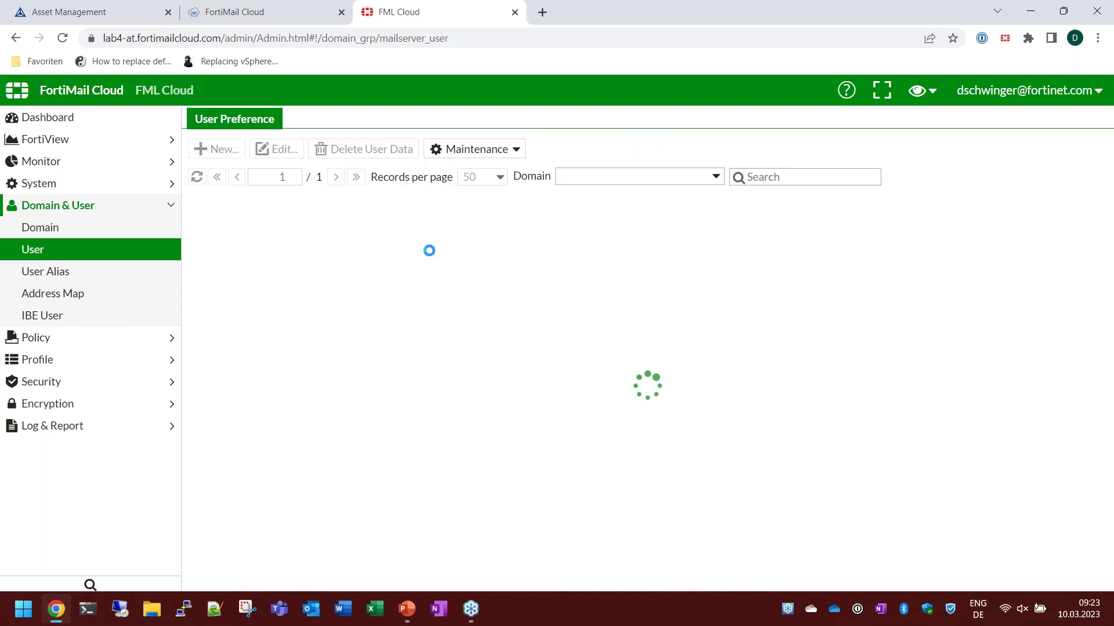
pyautogui.click(515, 12)
pyautogui.click(341, 12)
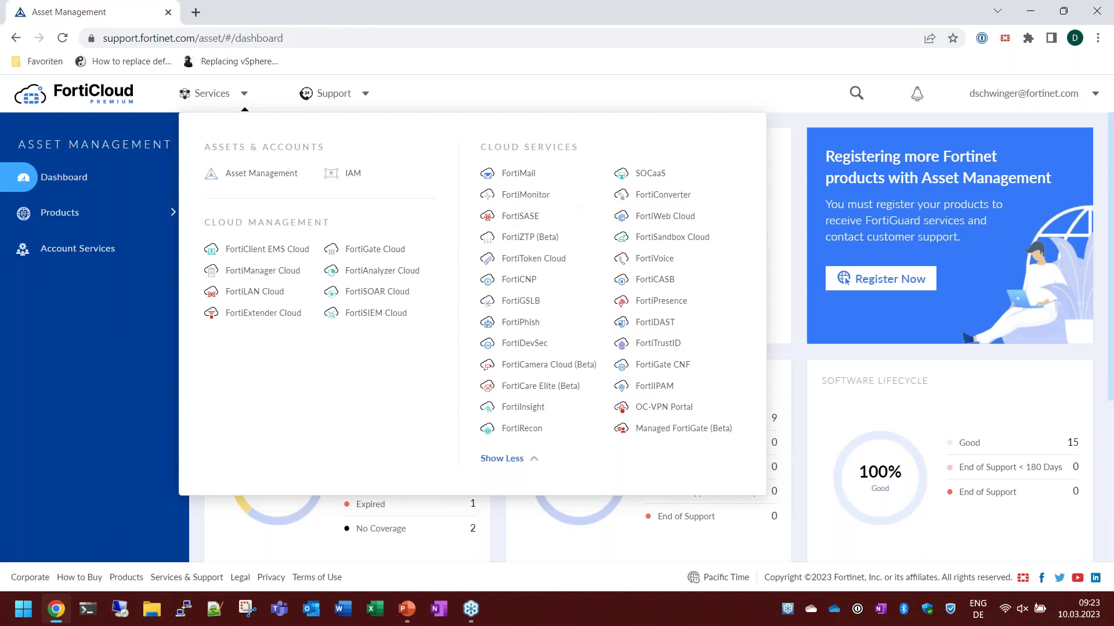
# Open the FORTINET account dashboard in FortiToken Cloud, then launch FortiTrustID from Asset Management.
pyautogui.click(534, 259)
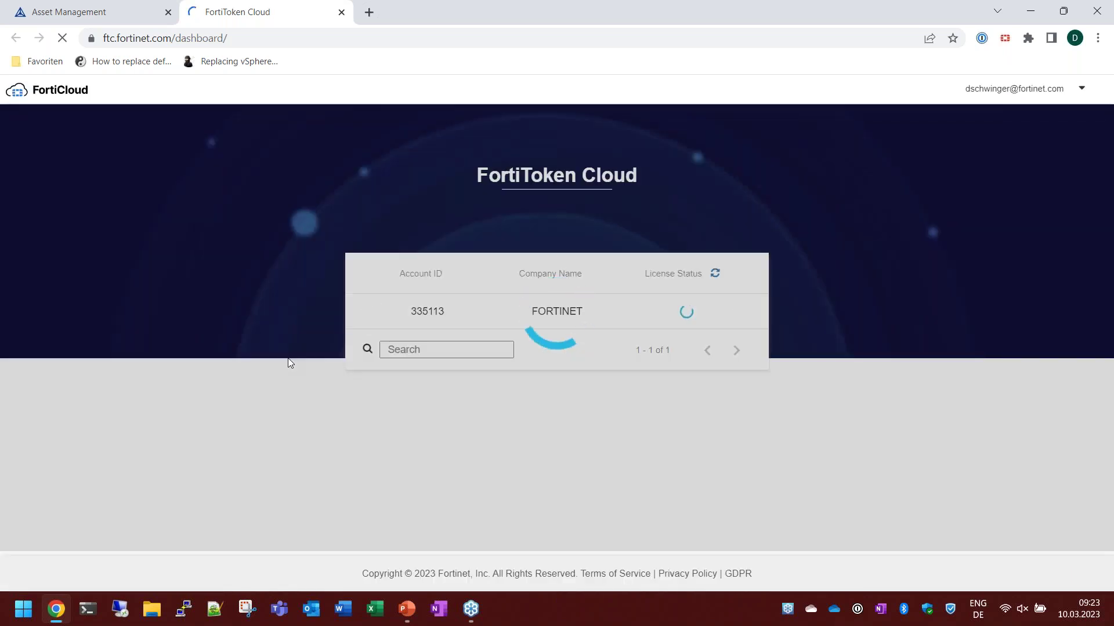
pyautogui.click(635, 318)
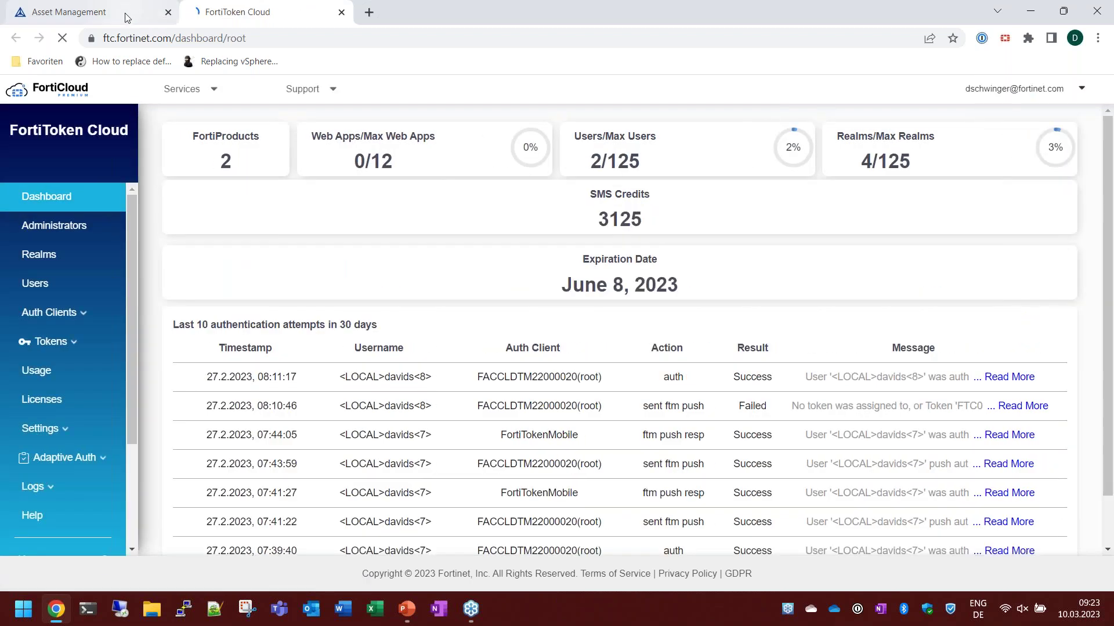
pyautogui.click(127, 17)
pyautogui.click(654, 387)
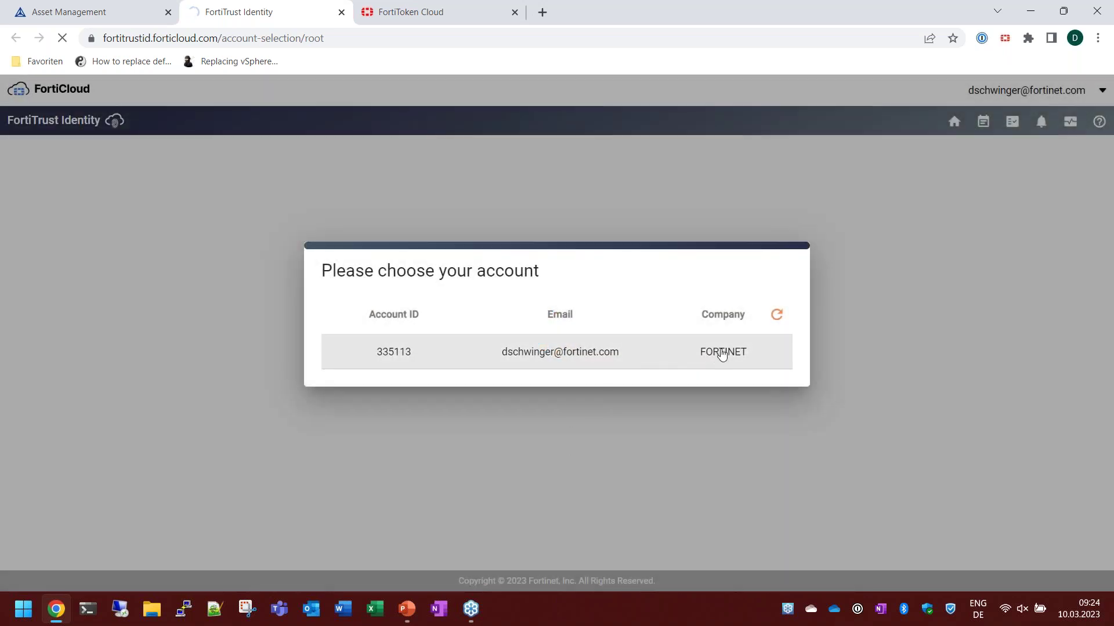
# Log into the FORTINET FortiAuthenticator instance, check its Remote Users and SAML Service Providers (FGT, adfs), then close it.
pyautogui.click(559, 351)
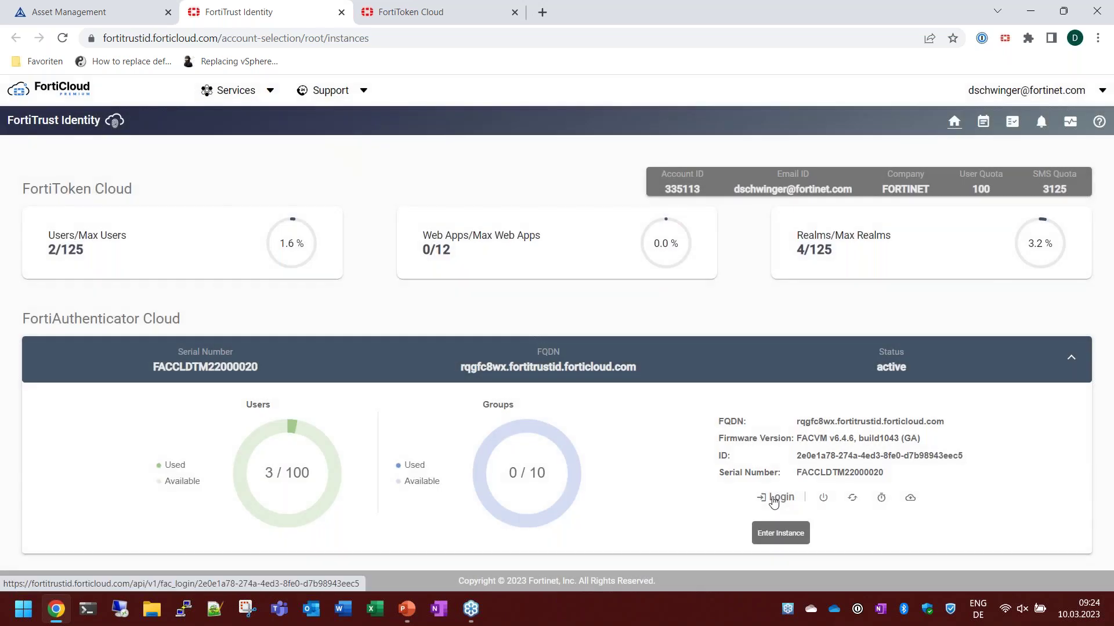
pyautogui.click(779, 497)
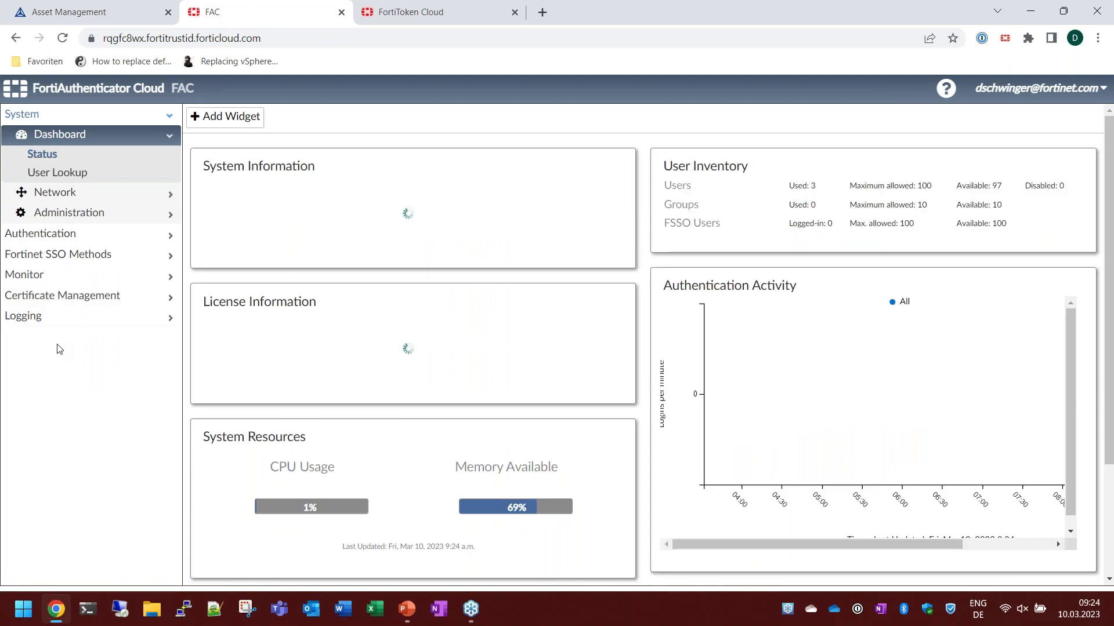
pyautogui.click(57, 233)
pyautogui.click(73, 178)
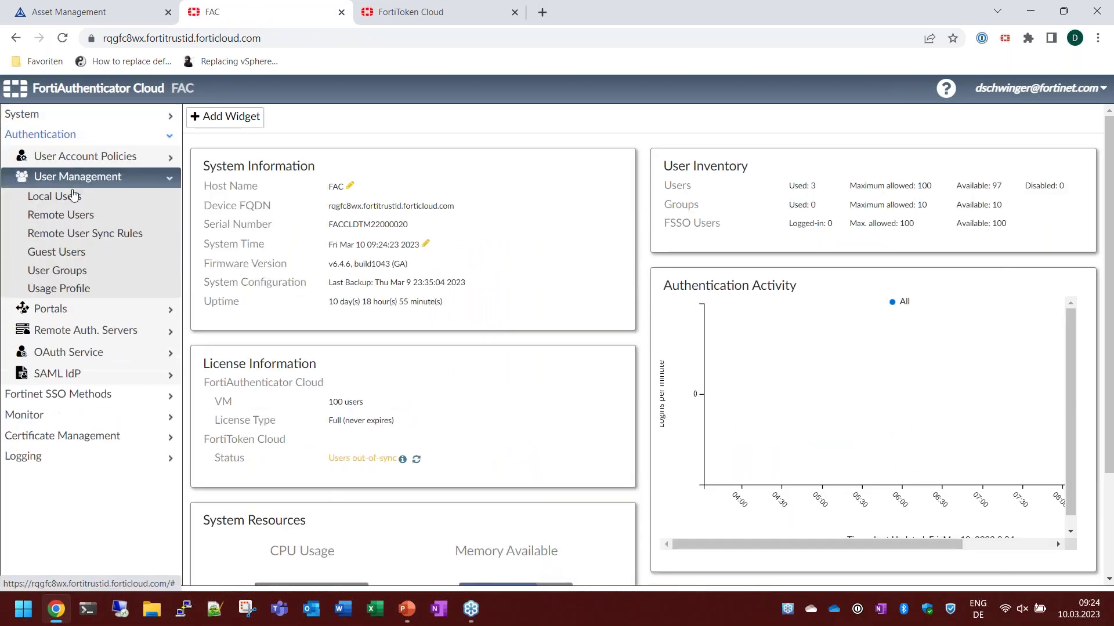
pyautogui.click(71, 215)
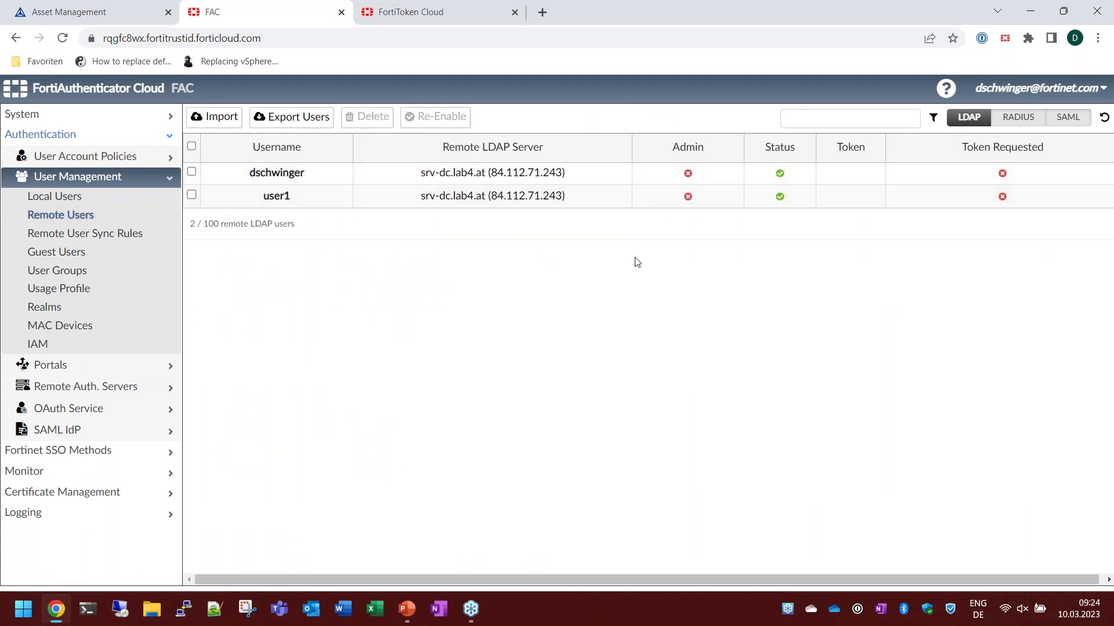
pyautogui.click(81, 431)
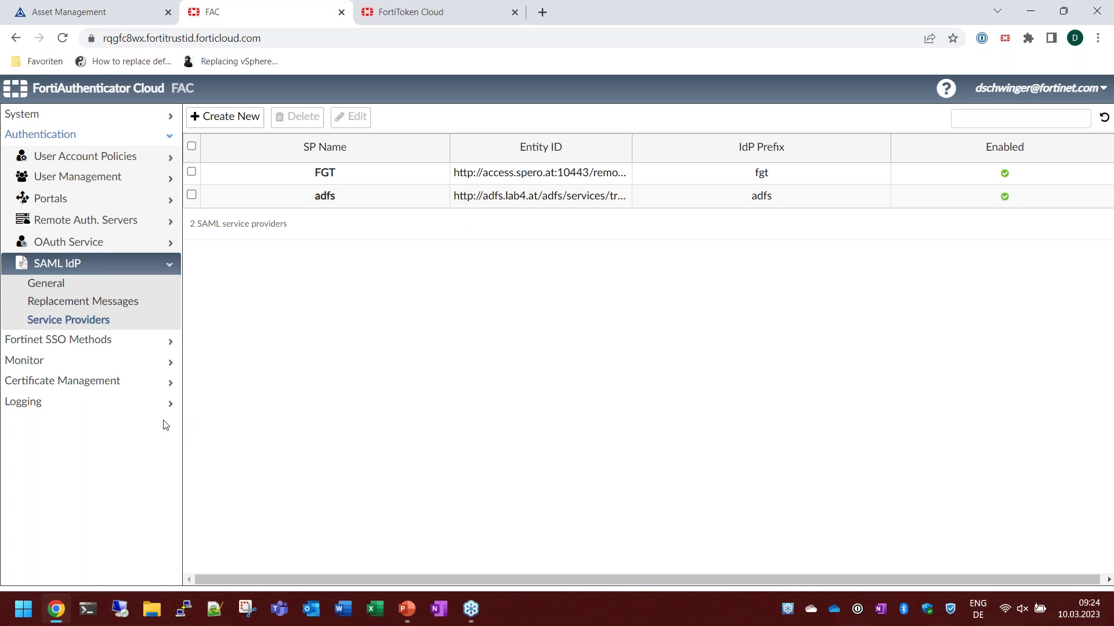
pyautogui.click(341, 13)
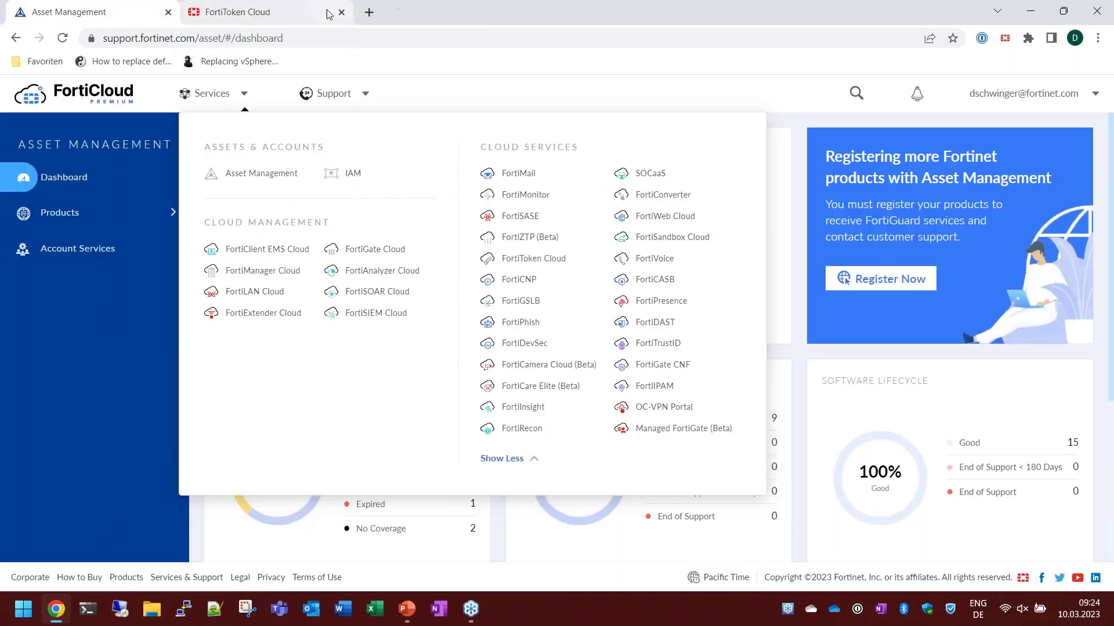
# Review FortiToken Cloud's dashboard of 3125 SMS credits and recent authentication attempts, then close it.
pyautogui.click(314, 16)
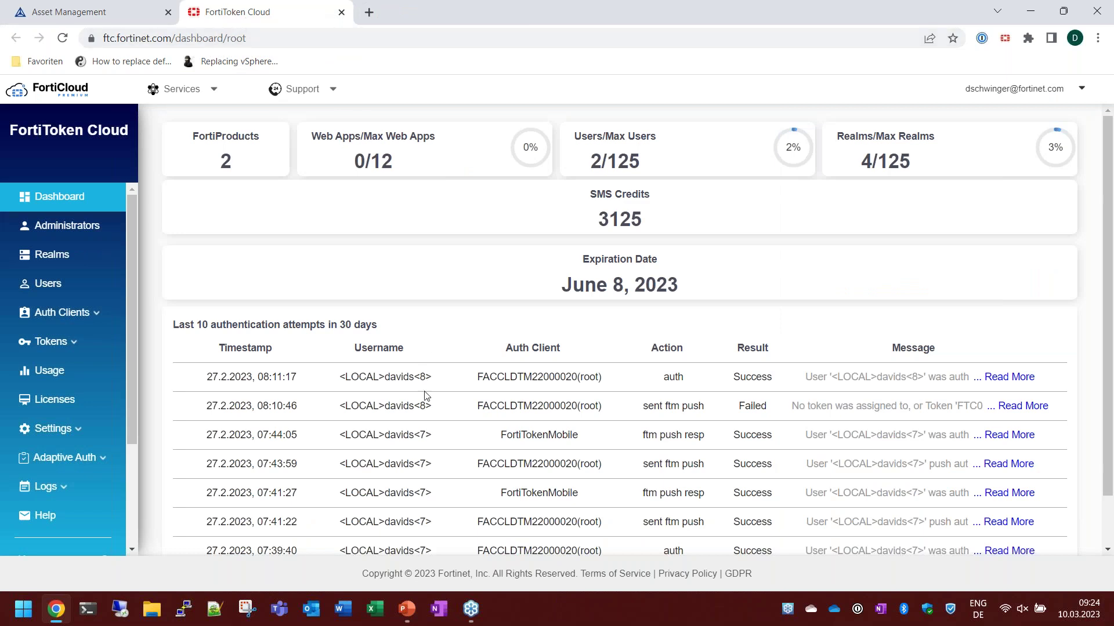
pyautogui.scroll(-1, 430, 458)
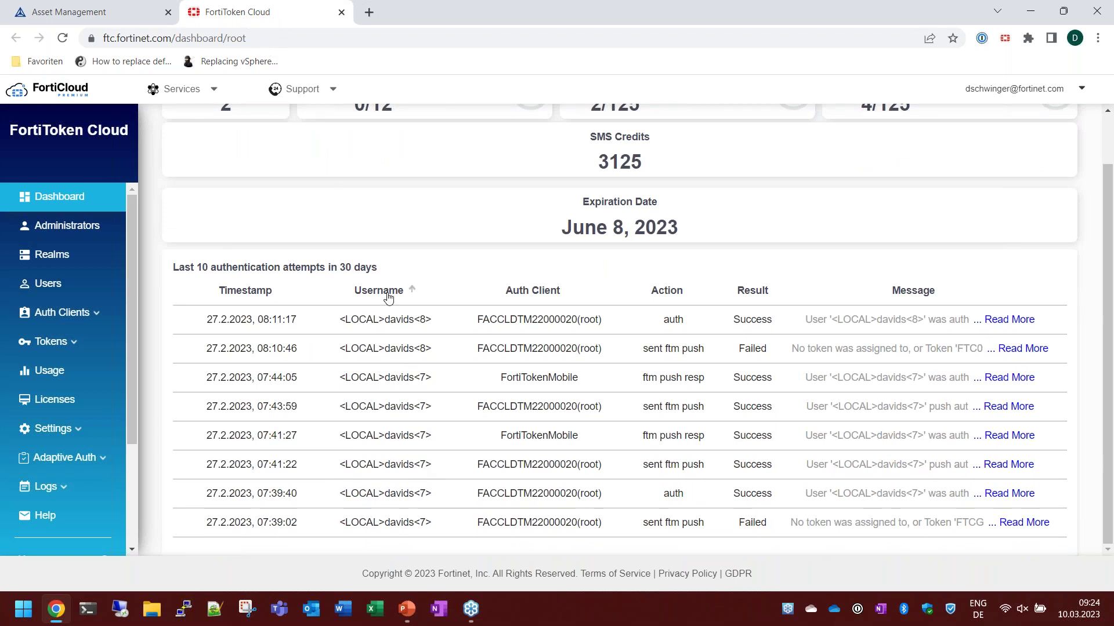
pyautogui.click(342, 12)
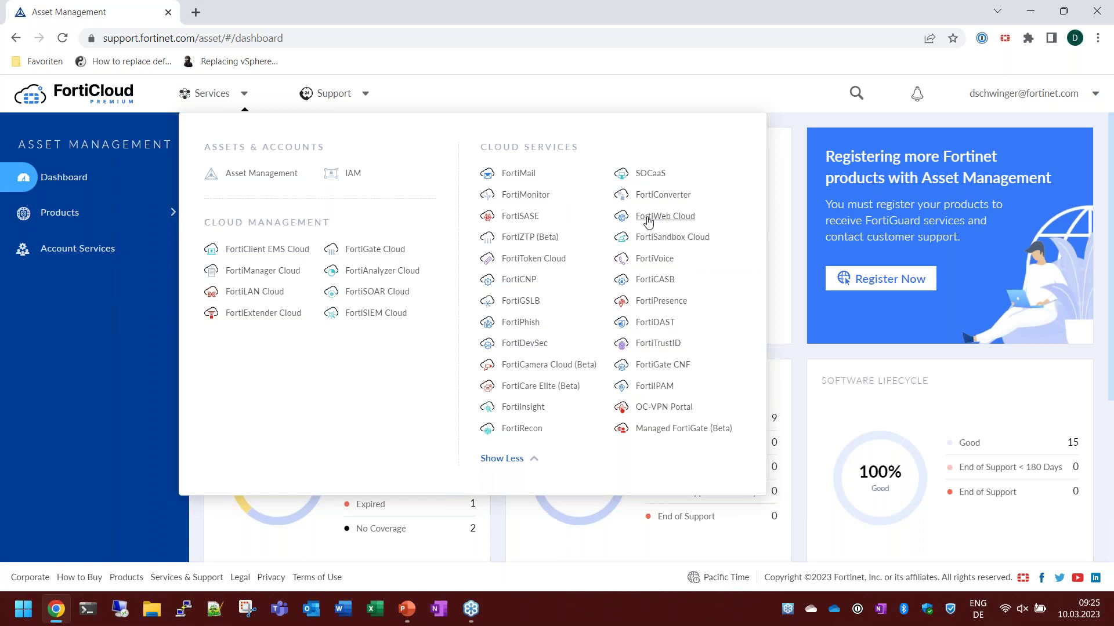
# Begin adding a FortiWeb Cloud web application named app1, then close the tab without saving.
pyautogui.click(647, 221)
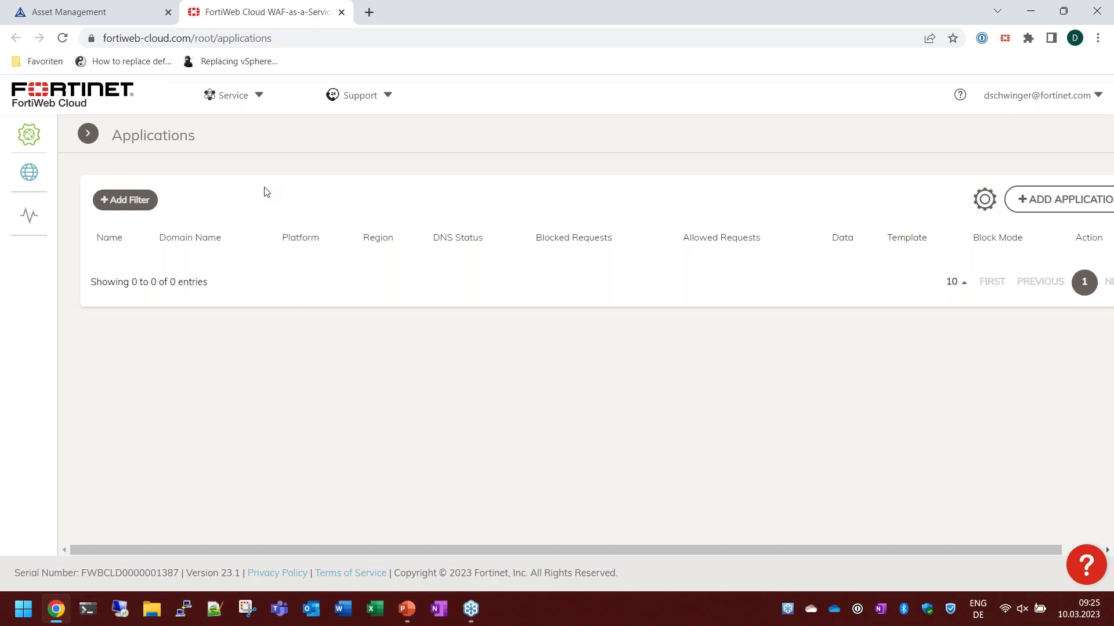
pyautogui.click(1031, 207)
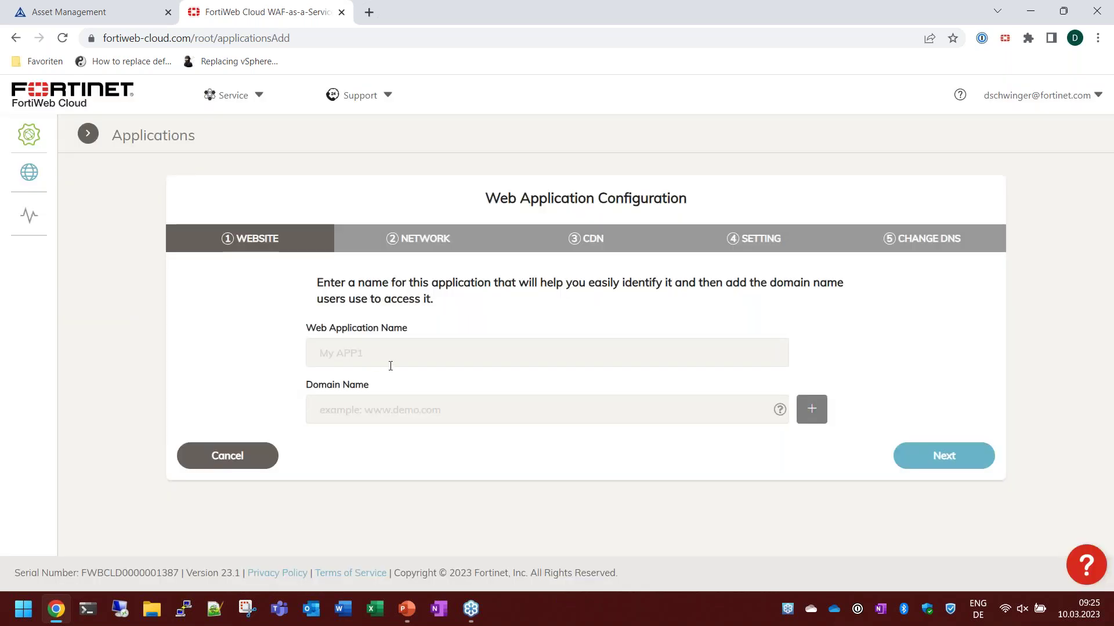
pyautogui.click(376, 355)
pyautogui.write('app1')
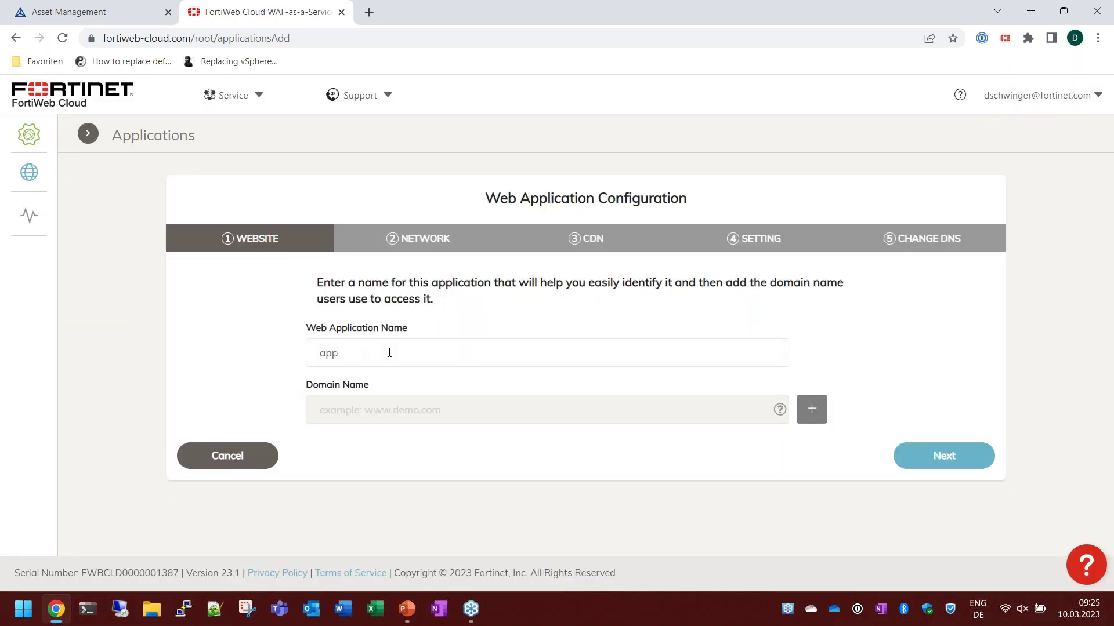
pyautogui.click(374, 412)
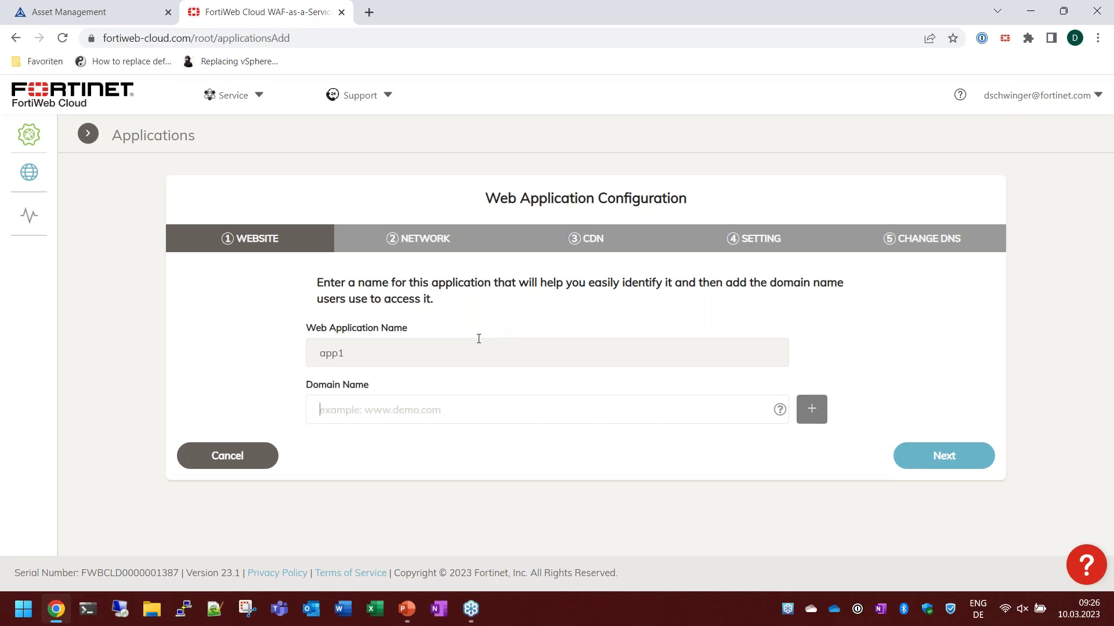
pyautogui.click(341, 13)
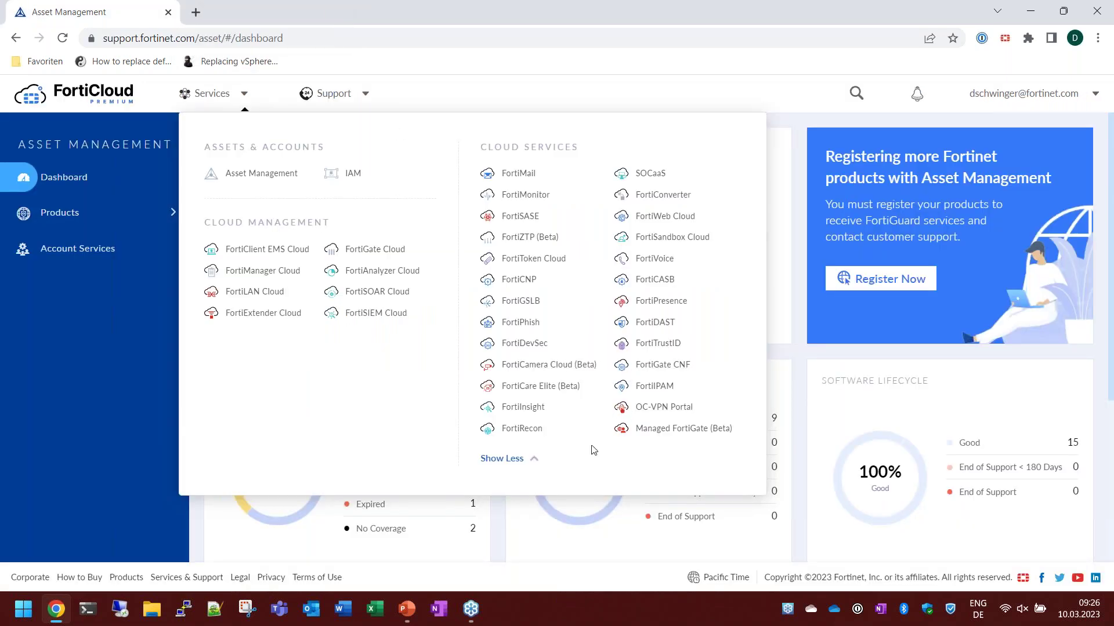